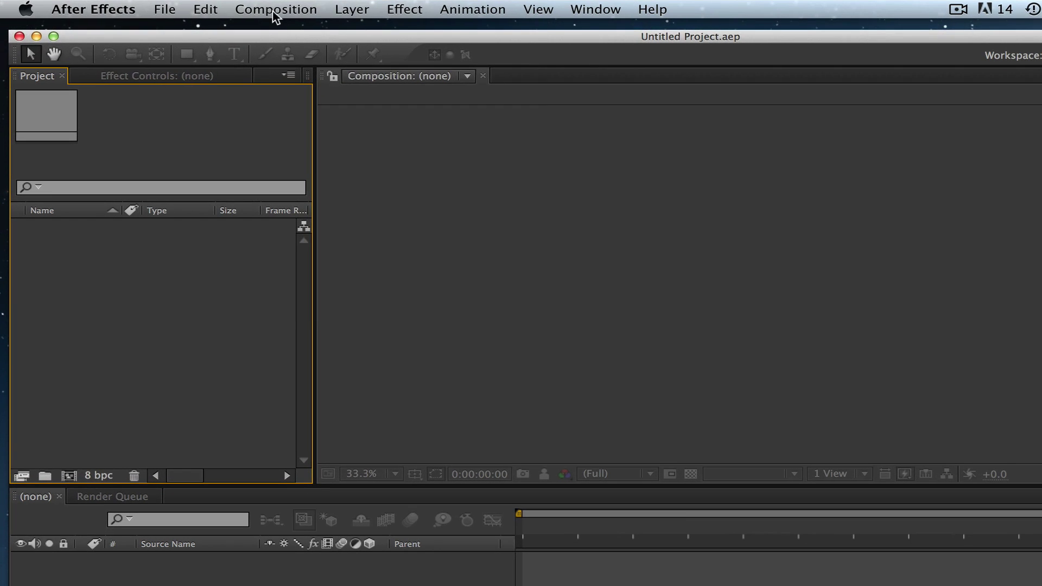
Create a new composition named Tutorial using the HDTV 1080 29.97 preset
{"action": "left_click", "coordinate": [208, 7]}
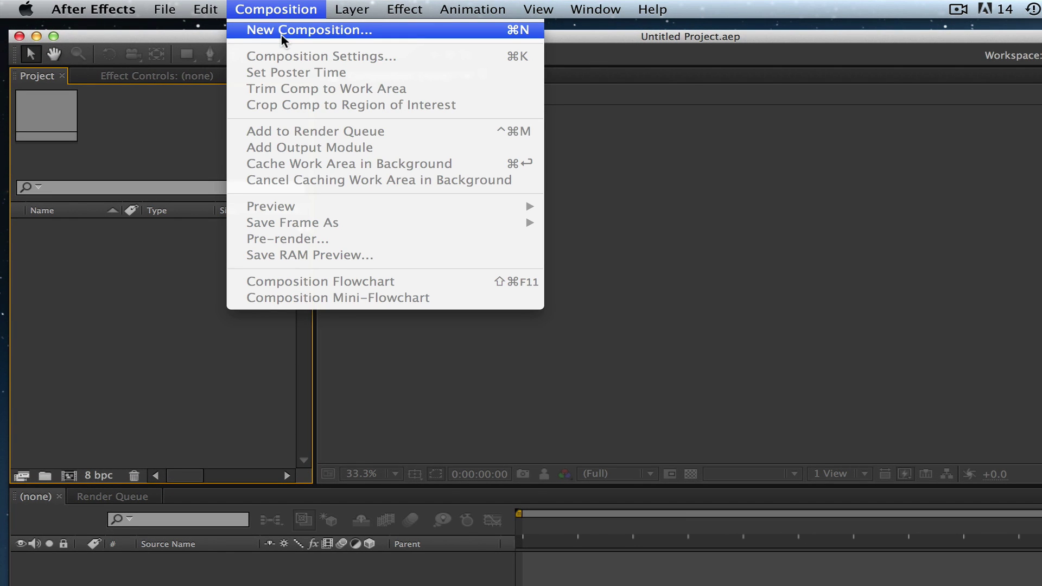
{"action": "left_click", "coordinate": [281, 35]}
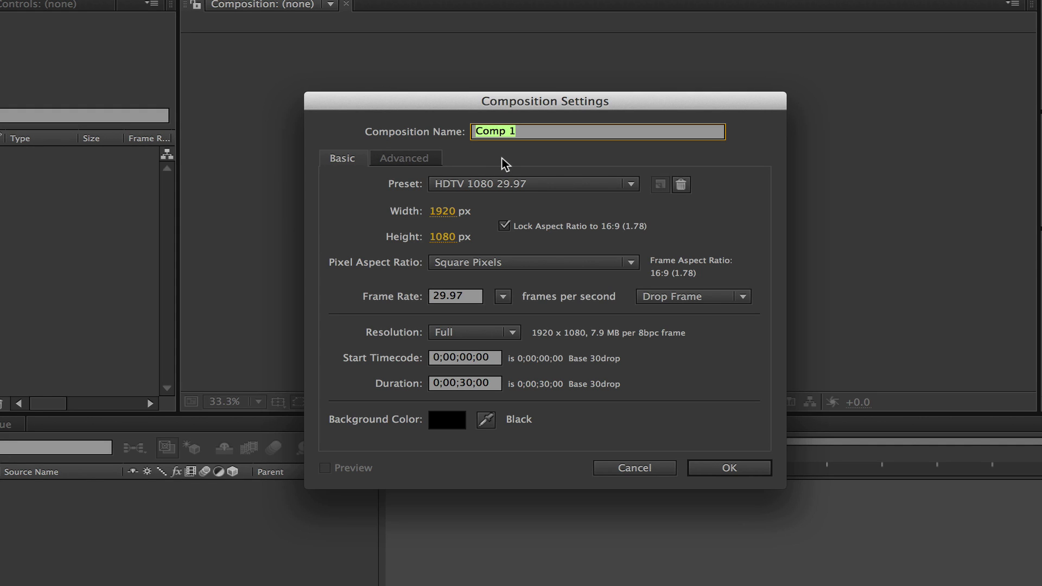
{"action": "type", "text": "Tutorial"}
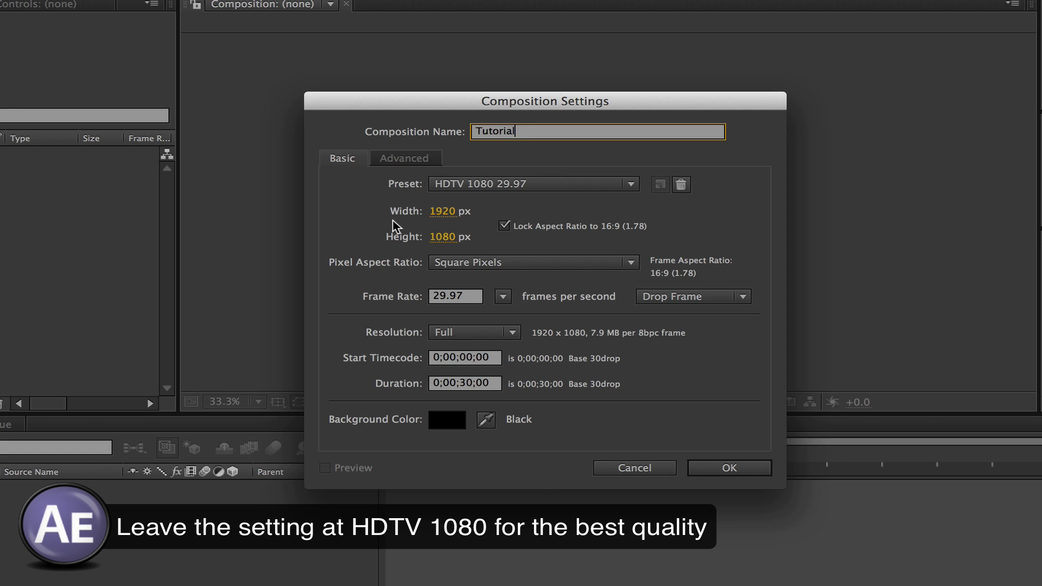
{"action": "left_click", "coordinate": [462, 192]}
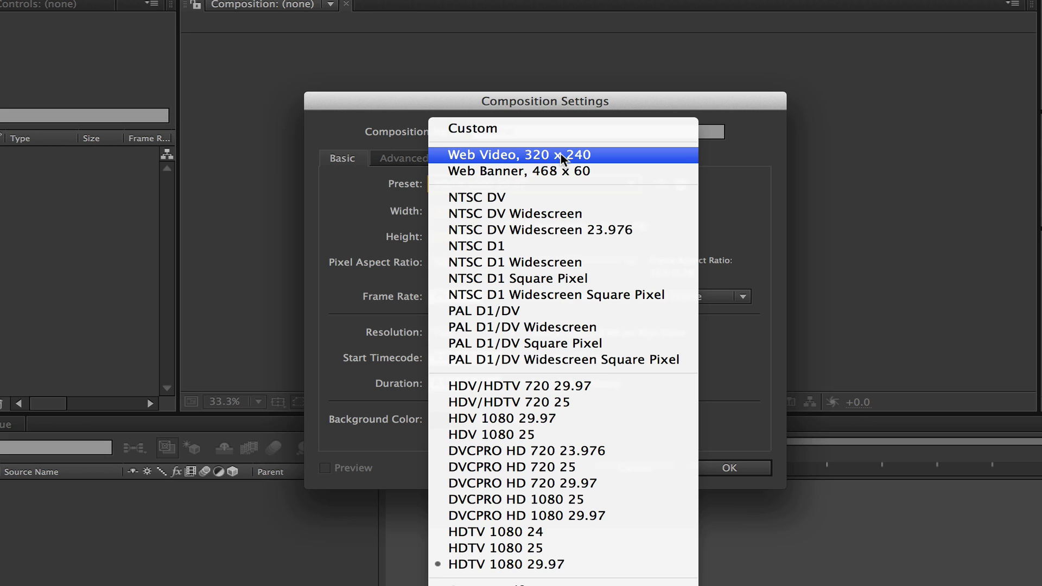
{"action": "left_click", "coordinate": [486, 133]}
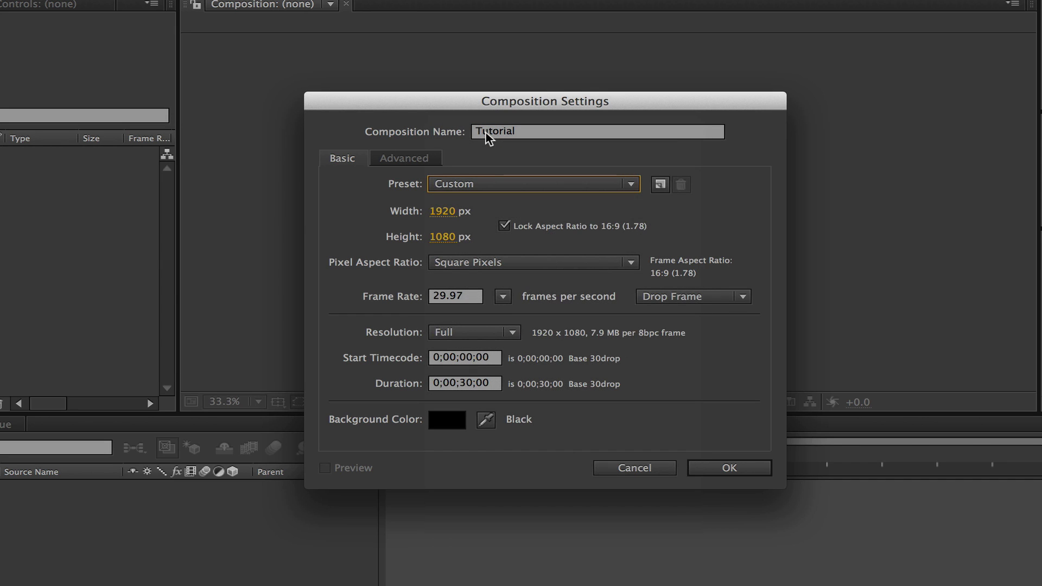
{"action": "mouse_move", "coordinate": [447, 212]}
{"action": "left_mouse_down"}
{"action": "mouse_move", "coordinate": [430, 211]}
{"action": "mouse_move", "coordinate": [462, 209]}
{"action": "left_mouse_up"}
{"action": "left_click", "coordinate": [466, 185]}
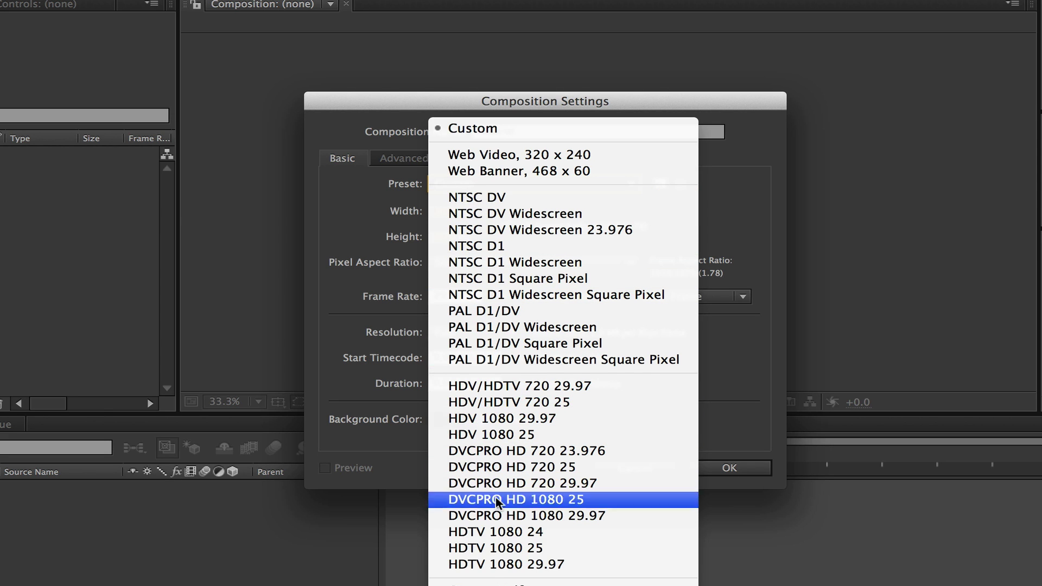
{"action": "left_click", "coordinate": [488, 564]}
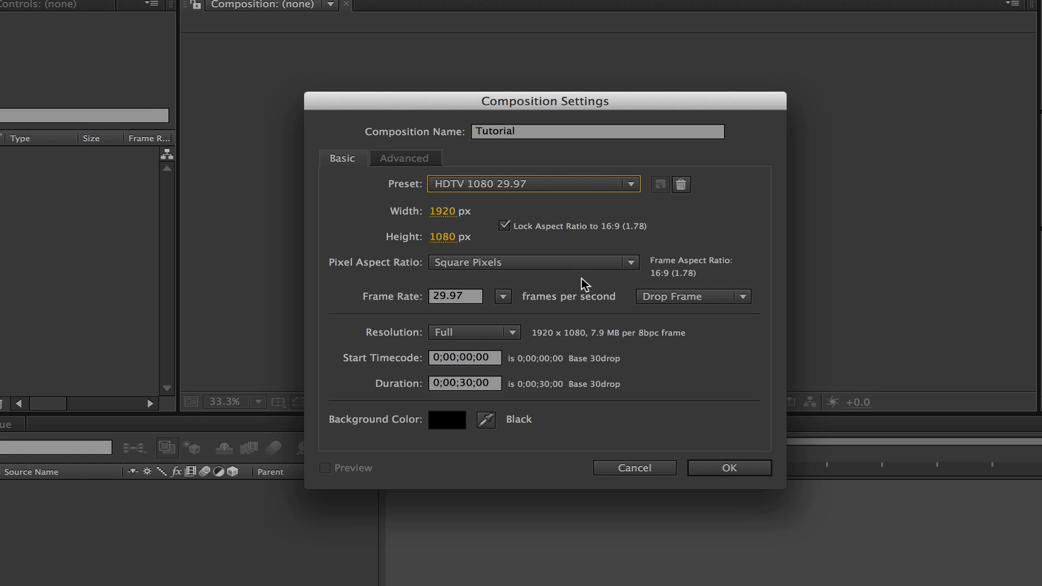
{"action": "left_click", "coordinate": [706, 468]}
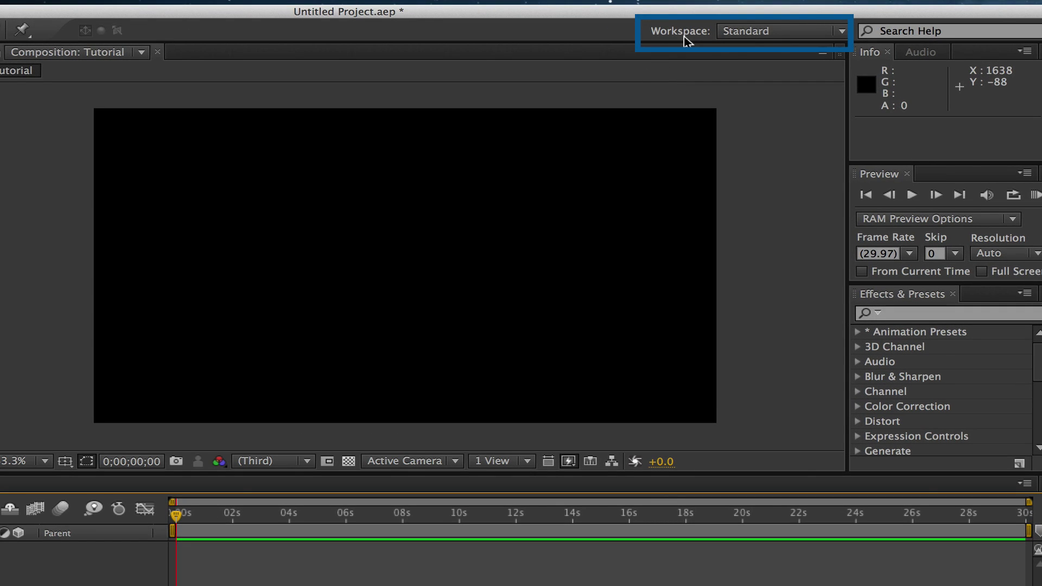
Switch the workspace to All Panels and return it to Standard
{"action": "left_click", "coordinate": [755, 36]}
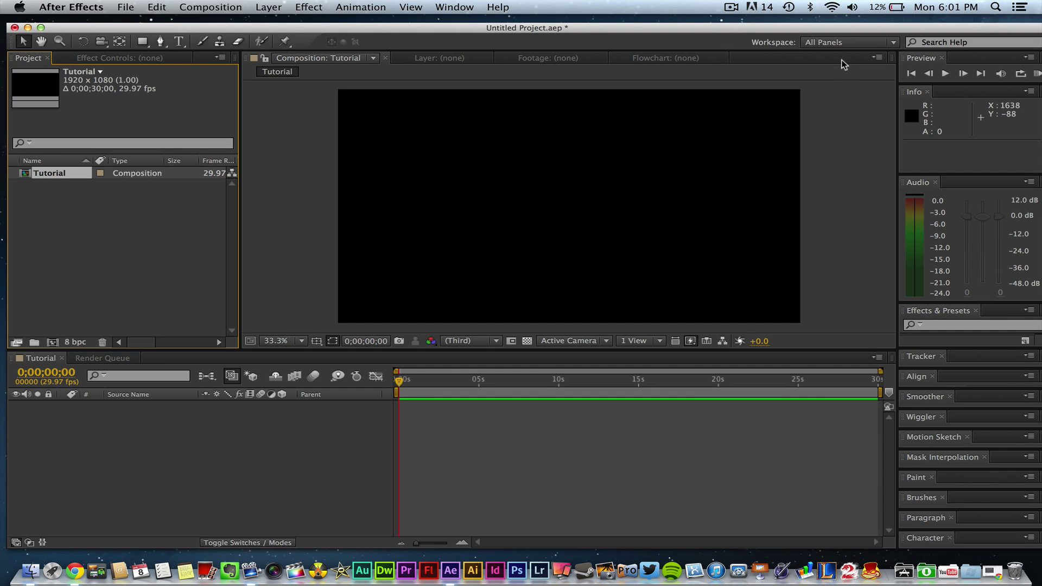
{"action": "left_click", "coordinate": [825, 43]}
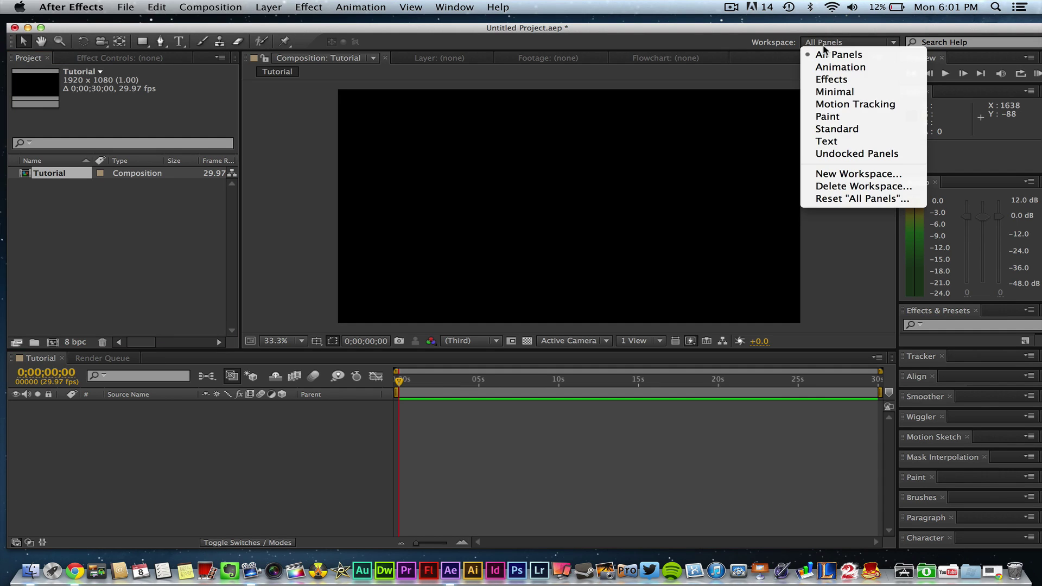
{"action": "left_click", "coordinate": [829, 129]}
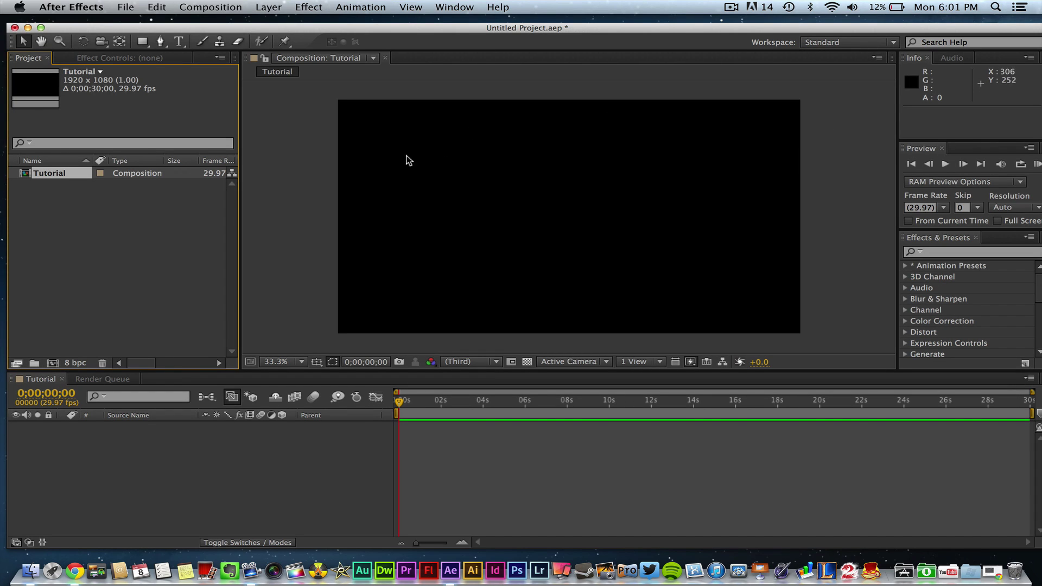
Try moving the Info and Composition panels to other places in the workspace
{"action": "left_click", "coordinate": [914, 59]}
{"action": "left_click_drag", "start_coordinate": [913, 59], "coordinate": [957, 66]}
{"action": "left_click", "coordinate": [932, 166]}
{"action": "left_click_drag", "start_coordinate": [932, 166], "coordinate": [917, 67]}
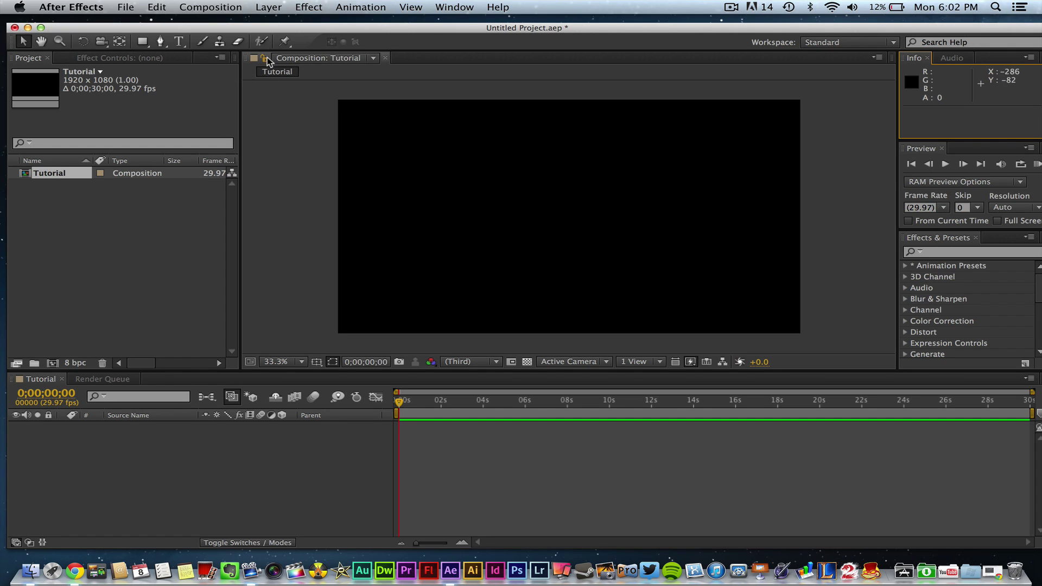
{"action": "left_click_drag", "start_coordinate": [246, 60], "coordinate": [292, 56]}
{"action": "left_click", "coordinate": [292, 57]}
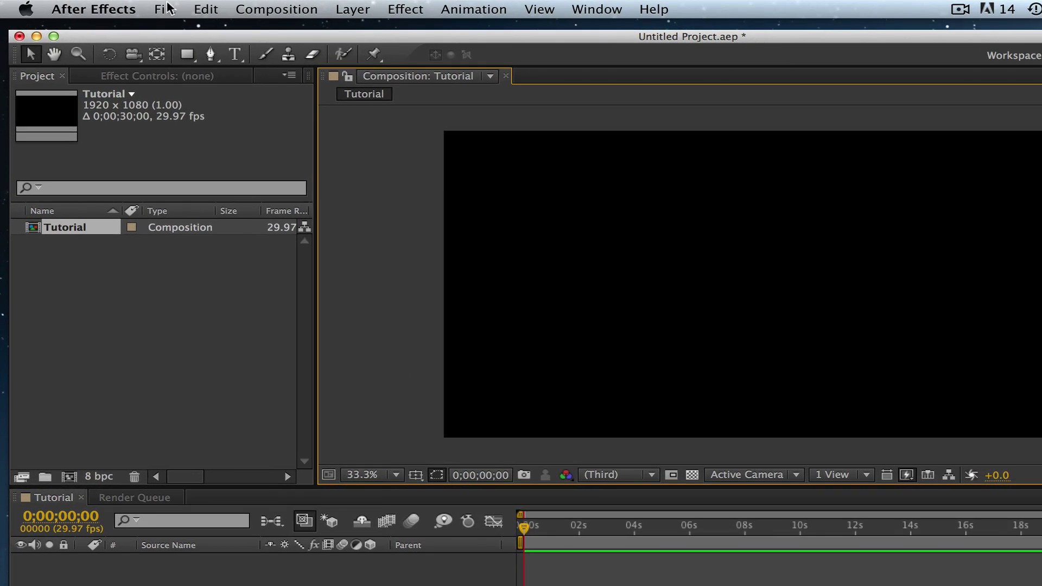
Import aa TechGuru Intro.mp4 and the first 120514 final MP4 clip from the Intro/Outro Vids folder
{"action": "left_click", "coordinate": [127, 7]}
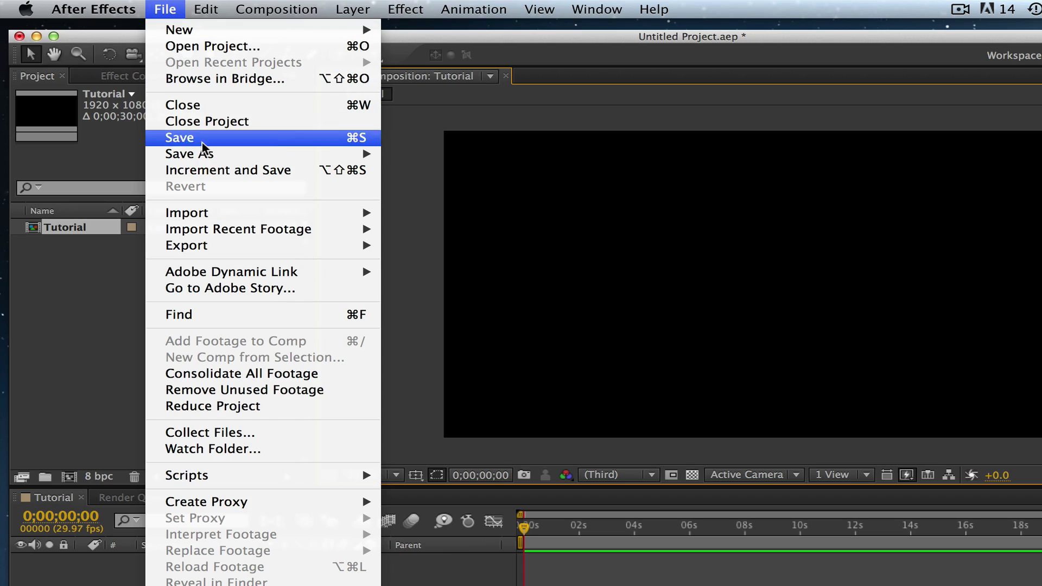
{"action": "mouse_move", "coordinate": [210, 212]}
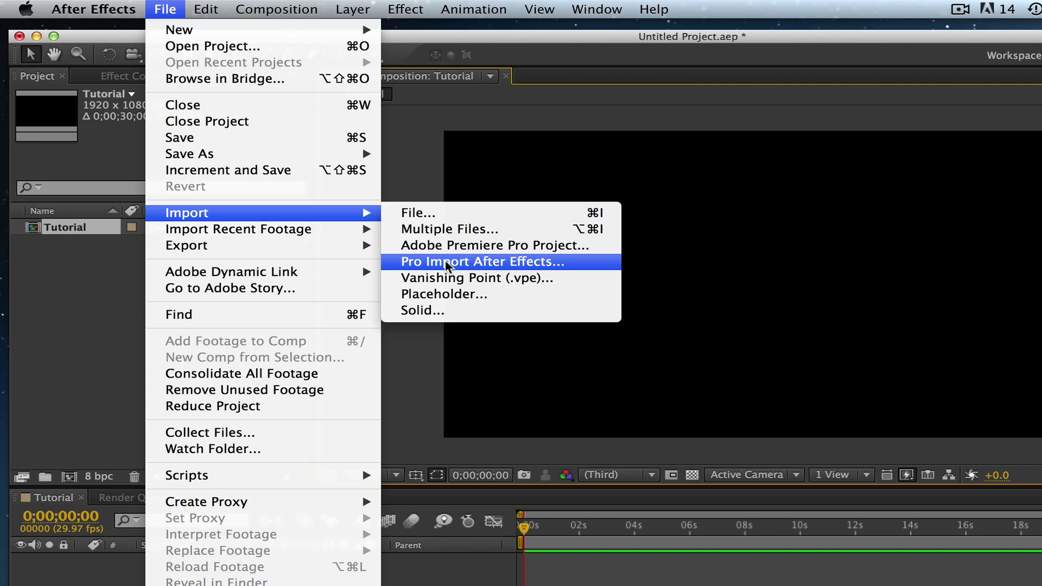
{"action": "left_click", "coordinate": [434, 214]}
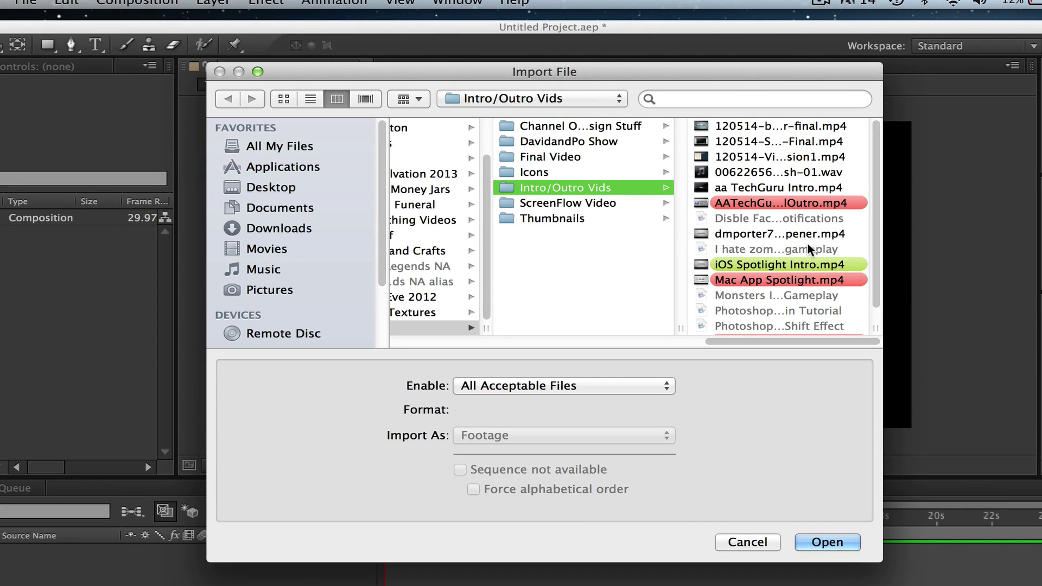
{"action": "left_click", "coordinate": [742, 187]}
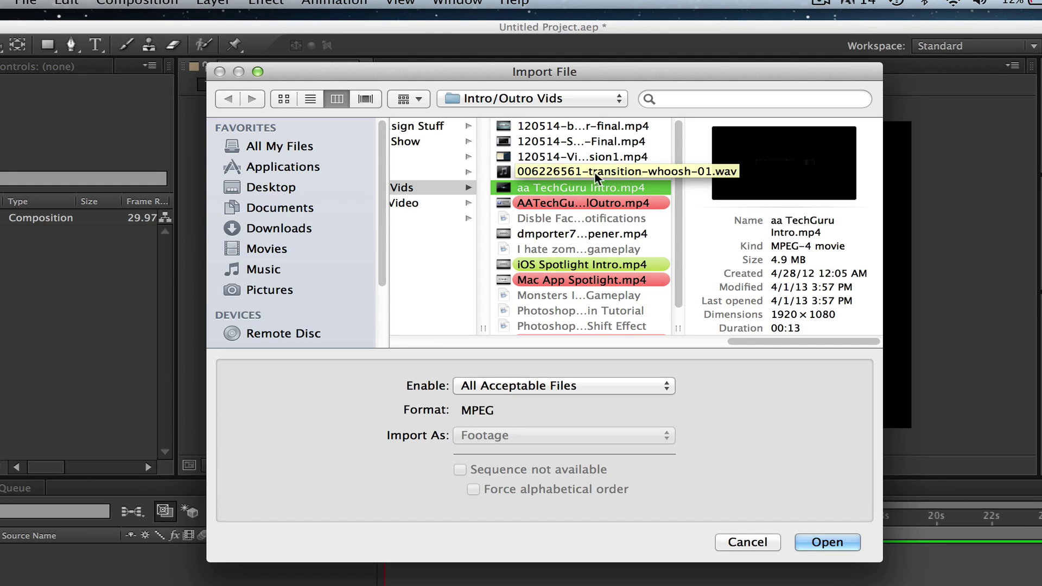
{"action": "left_click", "coordinate": [539, 126], "text": "super"}
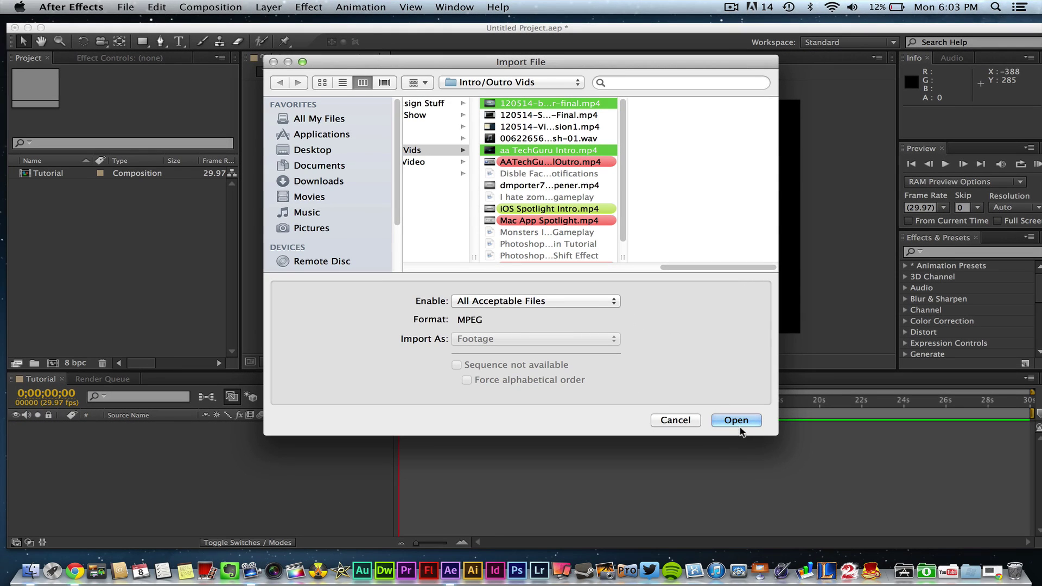
{"action": "left_click", "coordinate": [740, 424]}
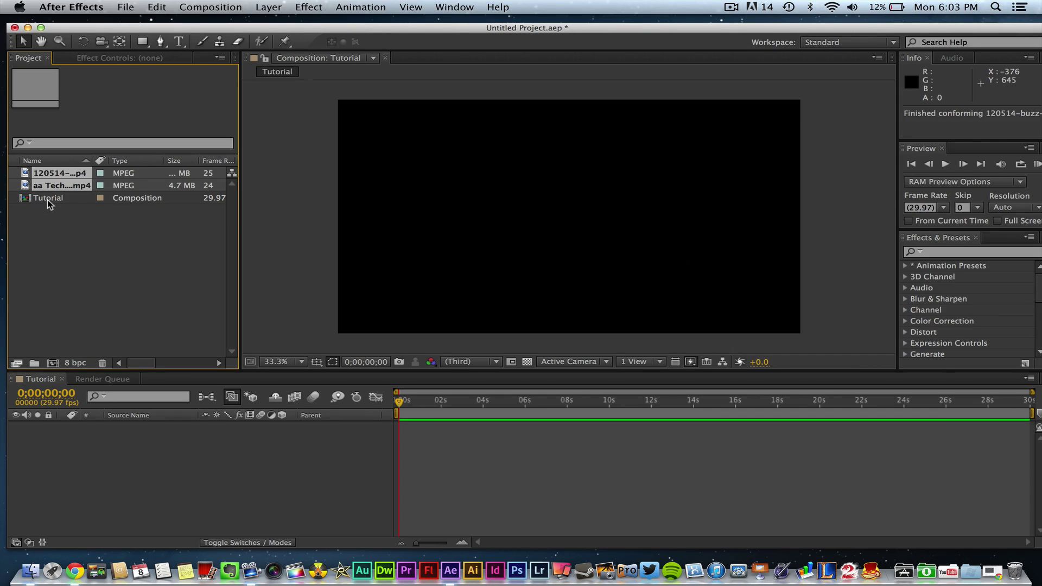
Try to rename the aa TechGuru Intro.mp4 footage item and close its footage viewer
{"action": "double_click", "coordinate": [51, 185]}
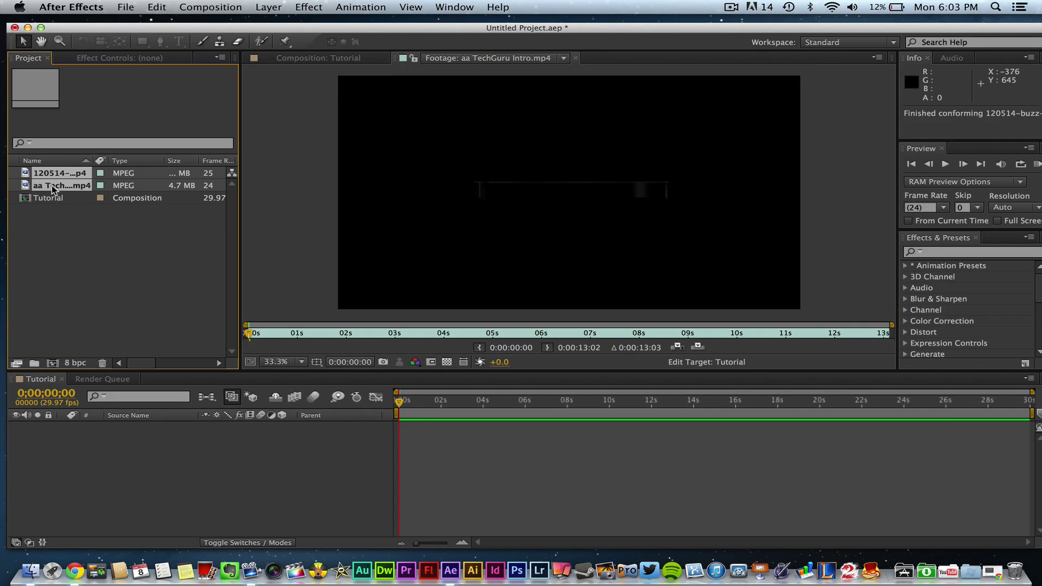
{"action": "right_click", "coordinate": [51, 185]}
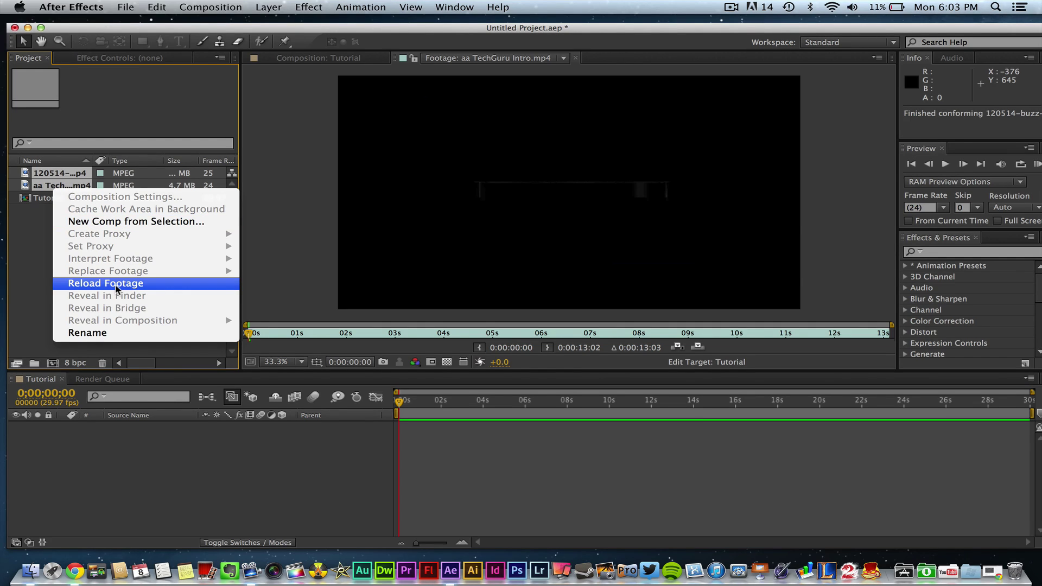
{"action": "left_click", "coordinate": [99, 335]}
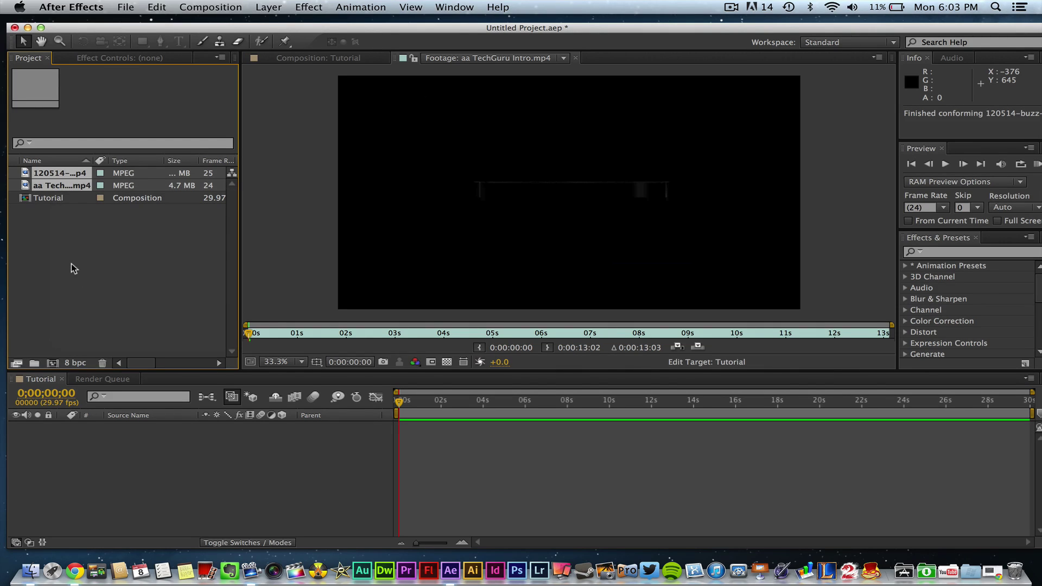
{"action": "left_click", "coordinate": [578, 60]}
{"action": "left_click", "coordinate": [577, 58]}
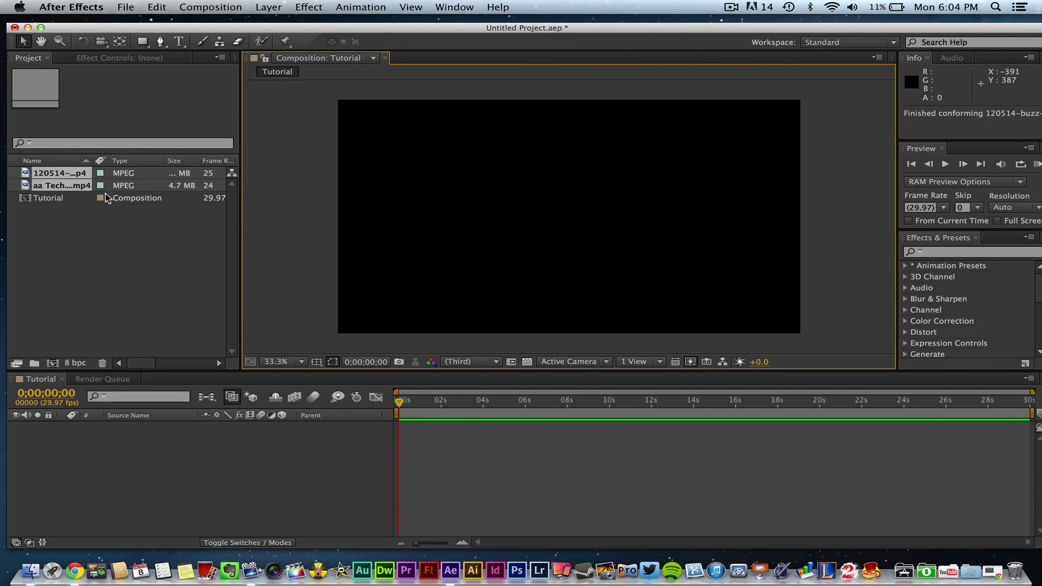
Label the 120514 clip Blue and the aa TechGuru Intro.mp4 clip Yellow in the project
{"action": "left_click", "coordinate": [101, 173]}
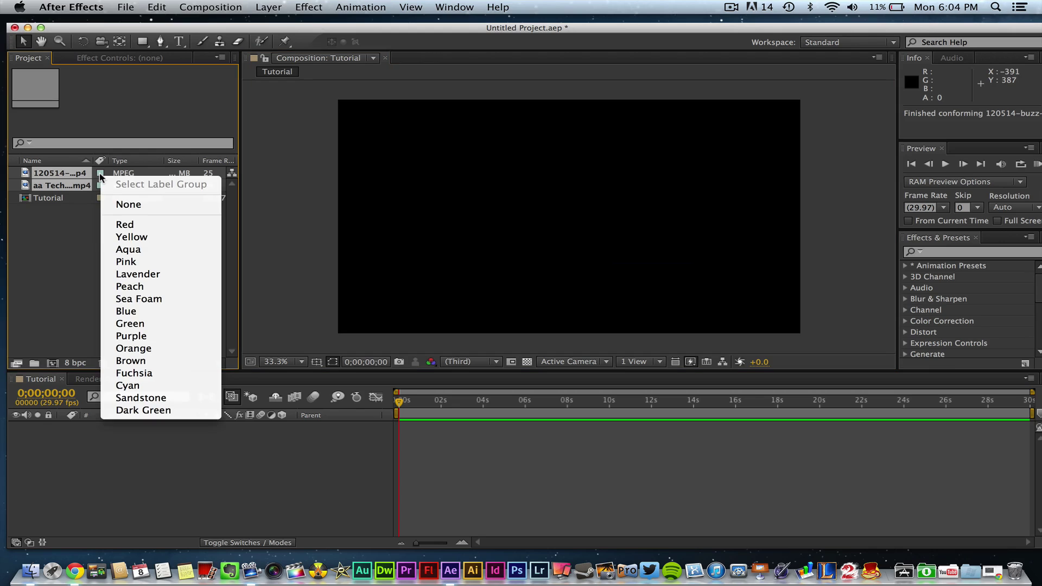
{"action": "left_click", "coordinate": [136, 311]}
{"action": "left_click", "coordinate": [129, 249]}
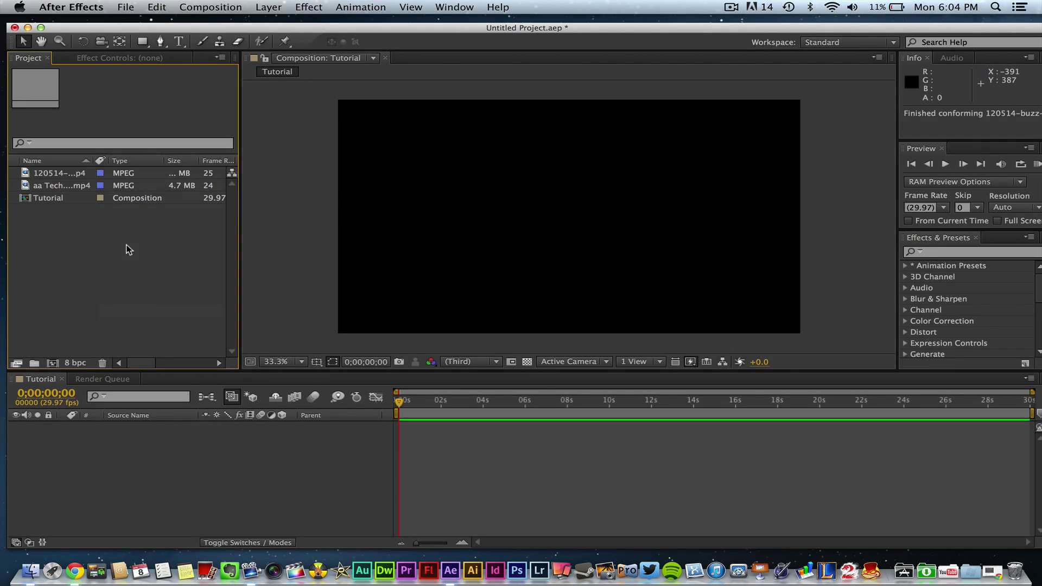
{"action": "left_click", "coordinate": [101, 186]}
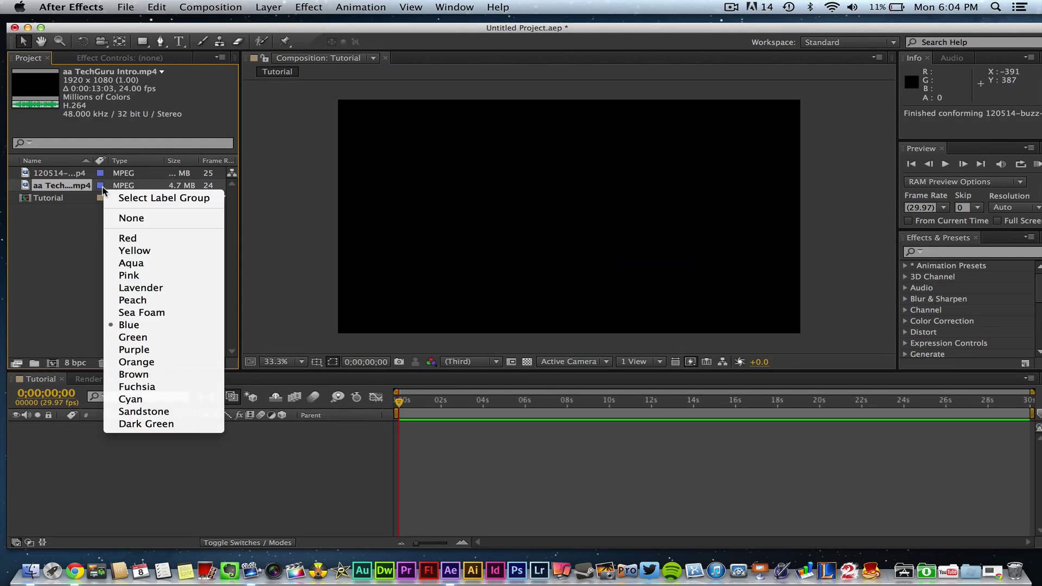
{"action": "left_click", "coordinate": [131, 250]}
{"action": "left_click", "coordinate": [101, 269]}
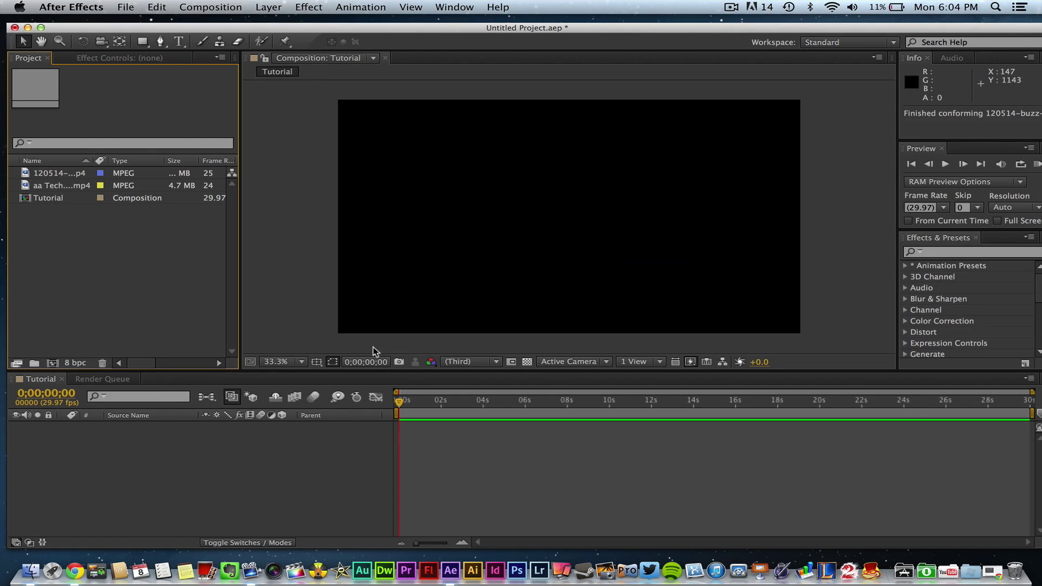
Add aa TechGuru Intro.mp4 to the Tutorial composition as a layer centred in the frame
{"action": "left_click", "coordinate": [298, 225]}
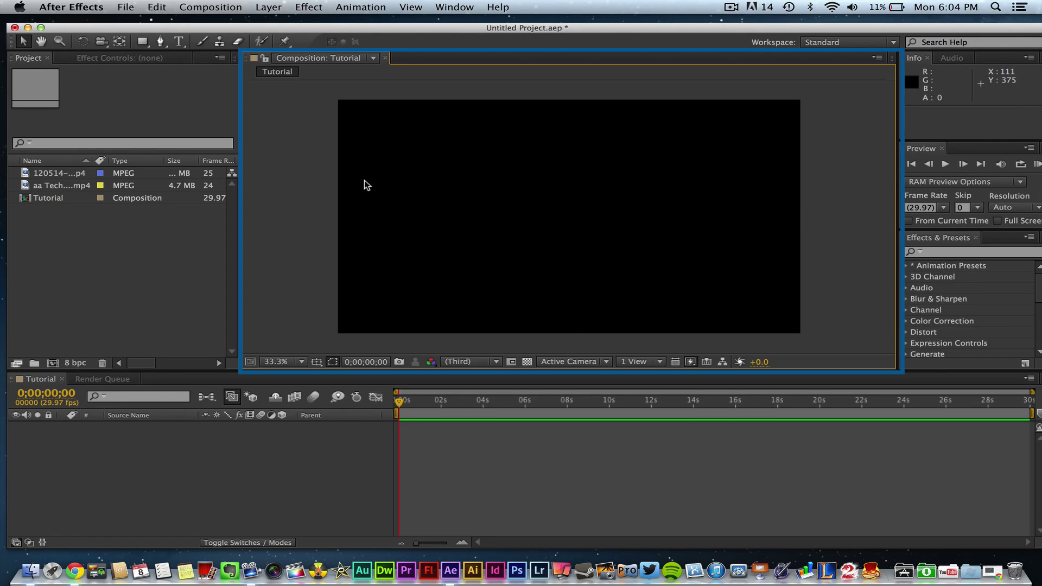
{"action": "left_click", "coordinate": [62, 187]}
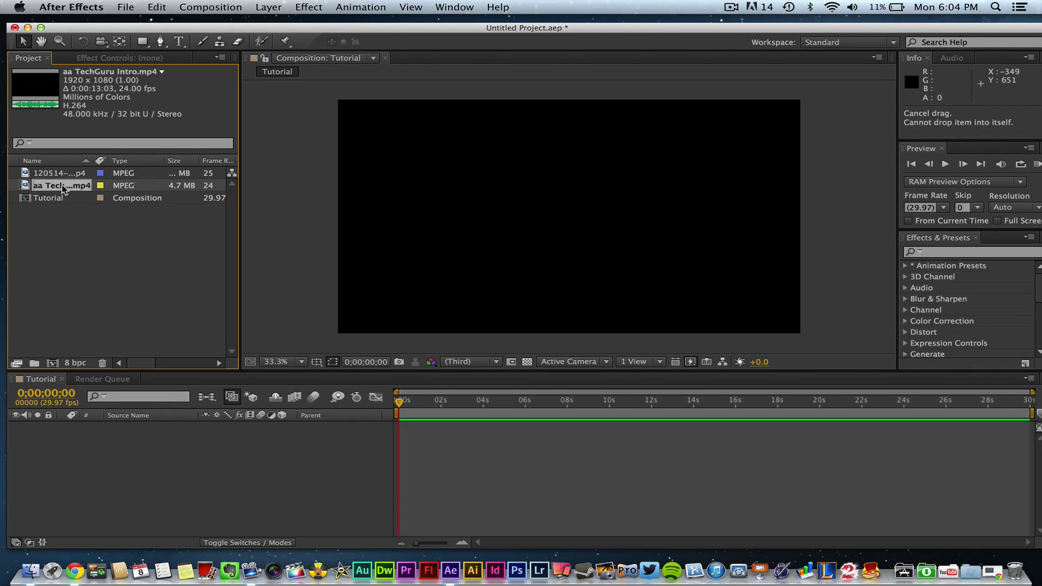
{"action": "left_click_drag", "start_coordinate": [64, 189], "coordinate": [572, 220]}
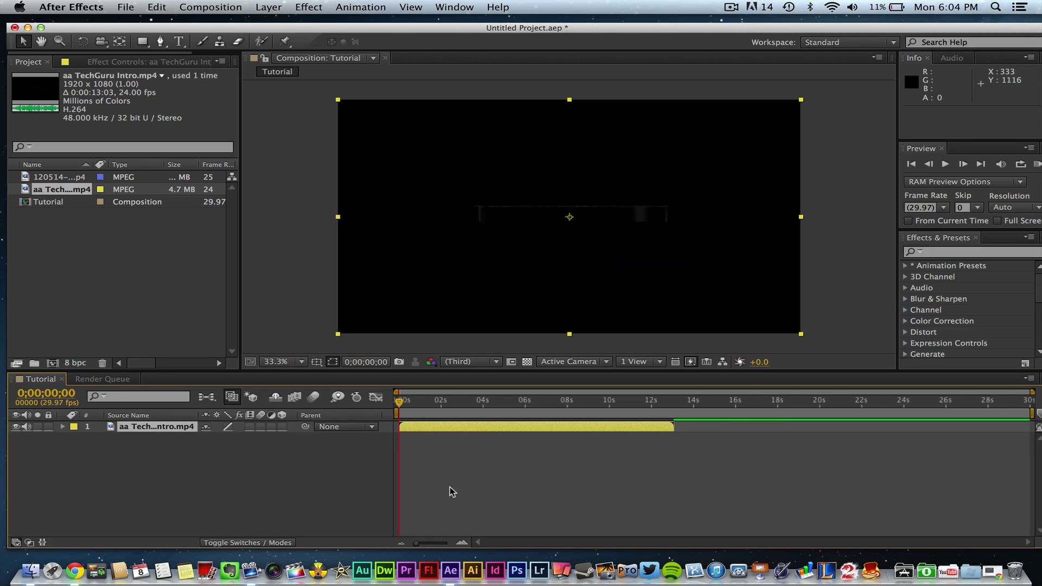
Play the Tutorial composition, scrub the current time back to 0;00;00;00, and play it again
{"action": "key", "text": "space"}
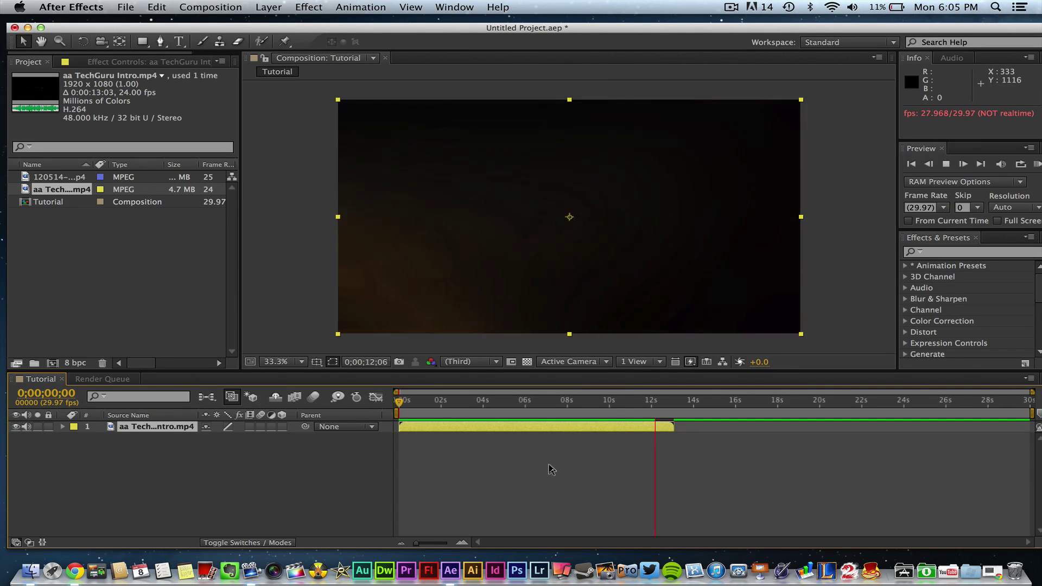
{"action": "key", "text": "space"}
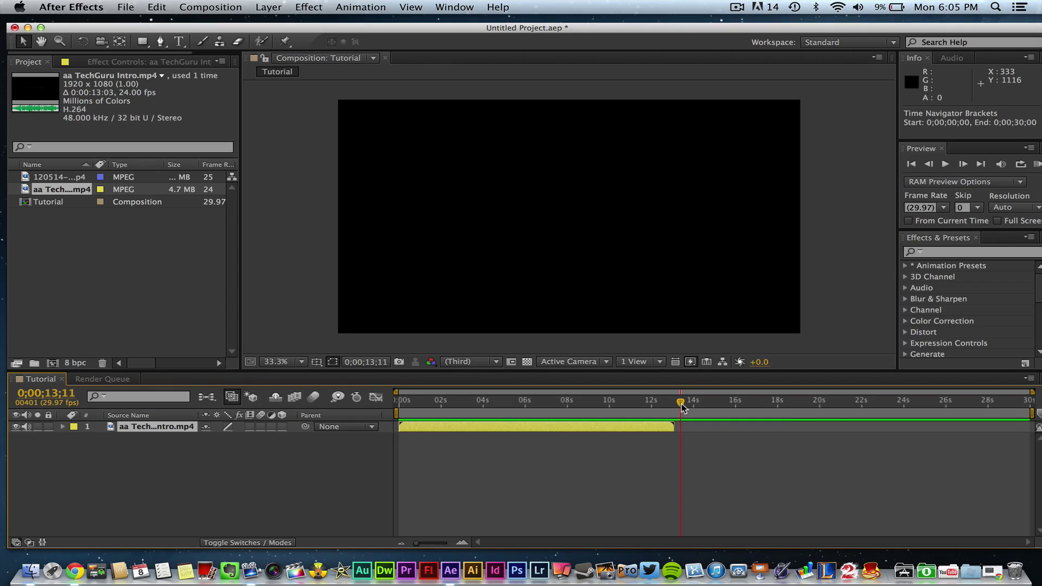
{"action": "left_click_drag", "start_coordinate": [682, 402], "coordinate": [444, 422]}
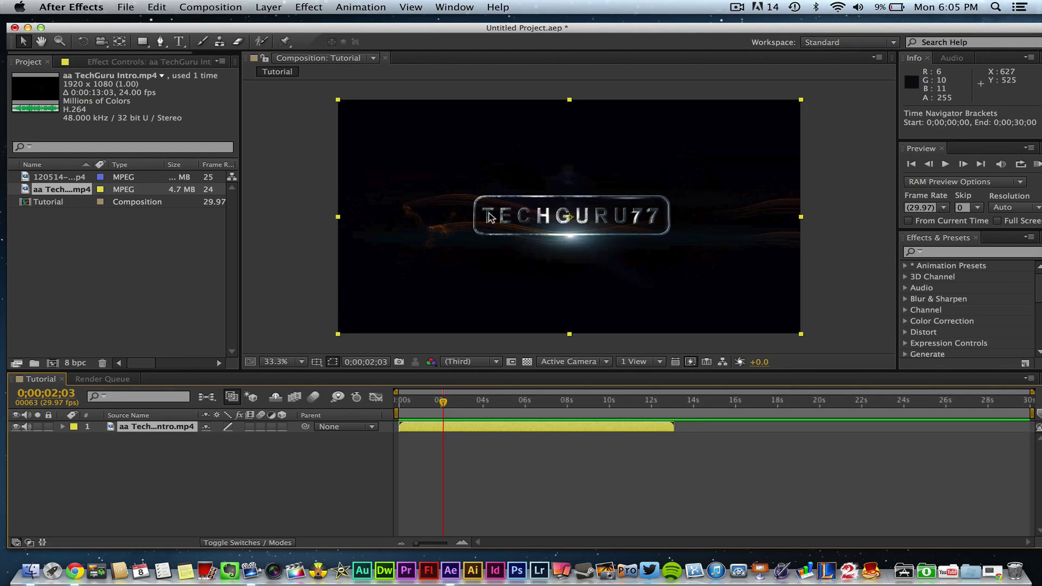
{"action": "left_click_drag", "start_coordinate": [444, 402], "coordinate": [389, 405]}
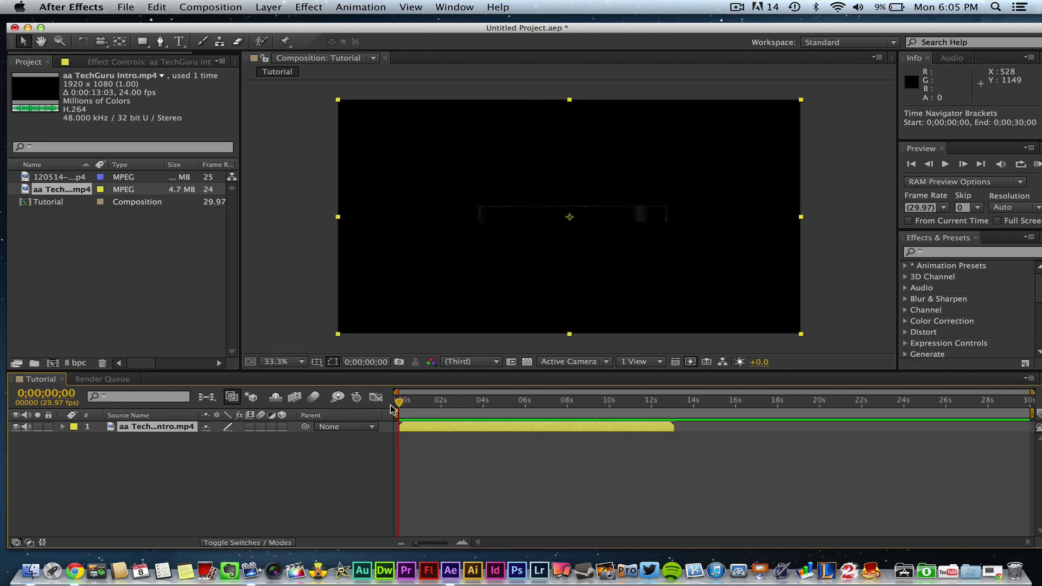
{"action": "key", "text": "space"}
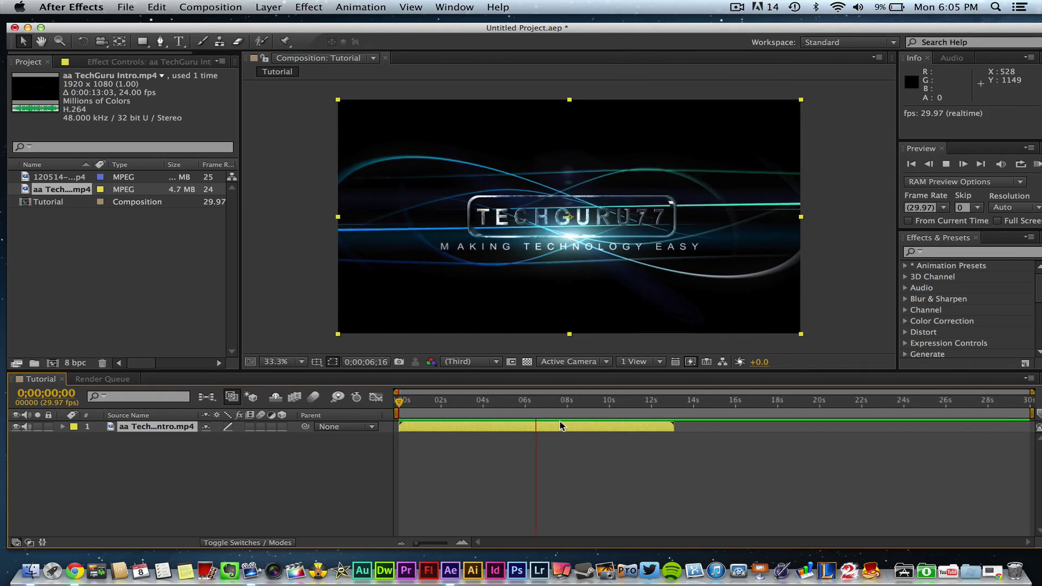
Stop the Tutorial composition's playback at 0;00;07;25 and deselect the aa TechGuru Intro.mp4 layer
{"action": "key", "text": "space"}
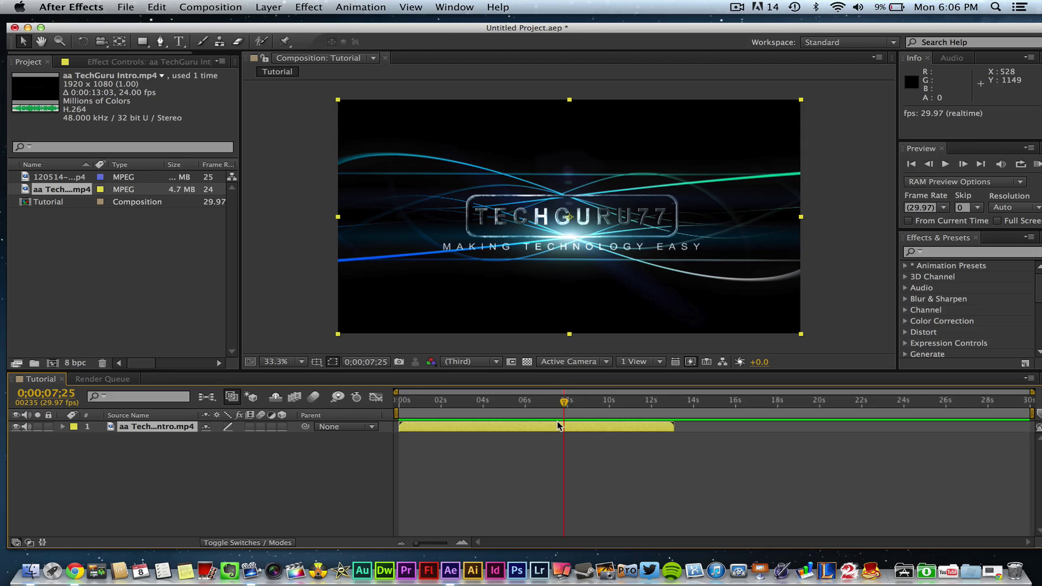
{"action": "left_click", "coordinate": [534, 437]}
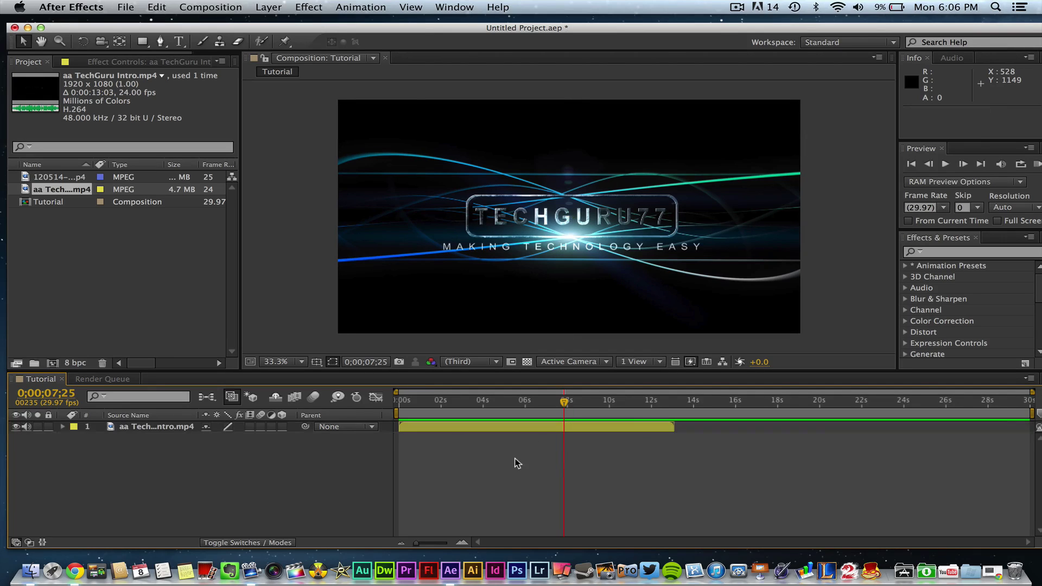
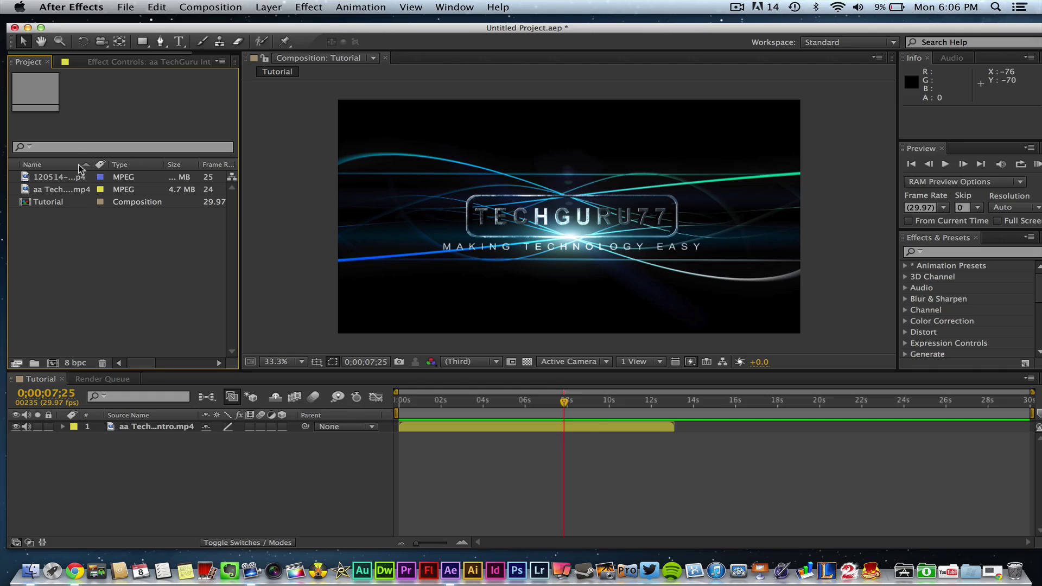
Search the project items for fjdkl and clear the search term
{"action": "left_click", "coordinate": [72, 148]}
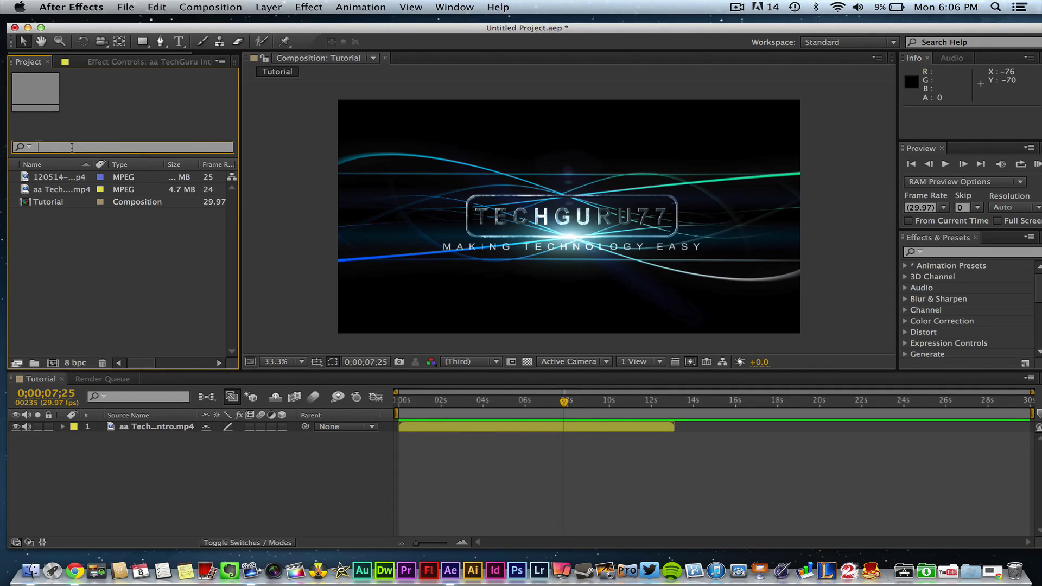
{"action": "type", "text": "fjdkl"}
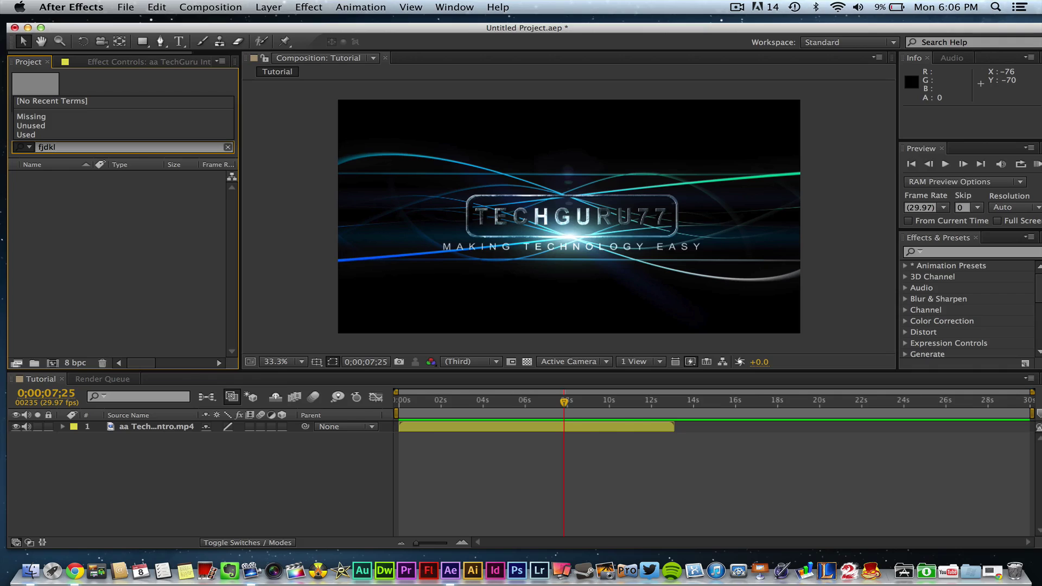
{"action": "key", "text": "BackSpace"}
{"action": "key", "text": "BackSpace"}
{"action": "key", "text": "BackSpace"}
{"action": "key", "text": "BackSpace"}
{"action": "key", "text": "BackSpace"}
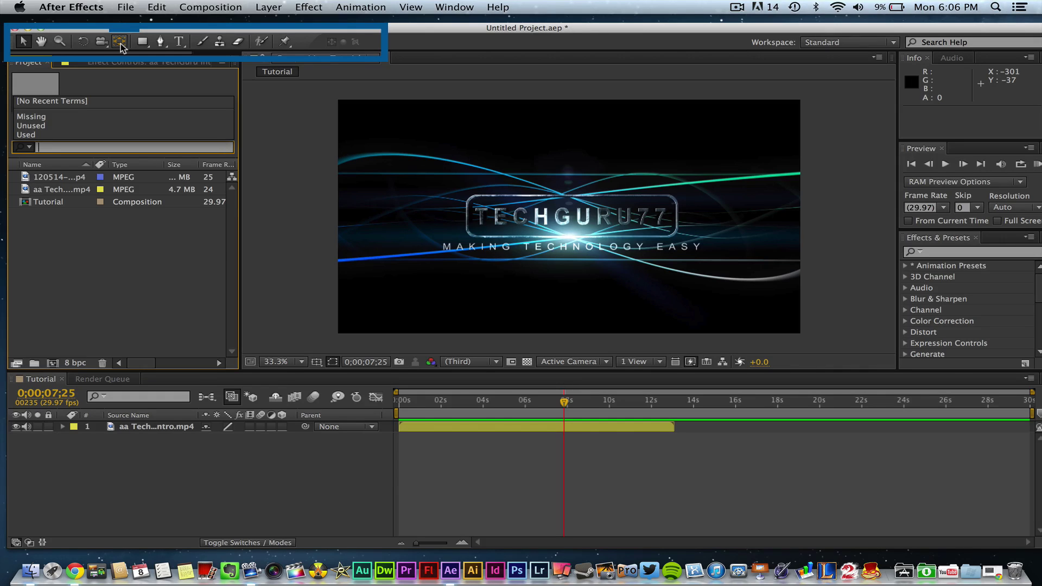
Try different docking places for the Tools panel and dock it in the same frame as Effect Controls
{"action": "left_click_drag", "start_coordinate": [120, 46], "coordinate": [251, 134]}
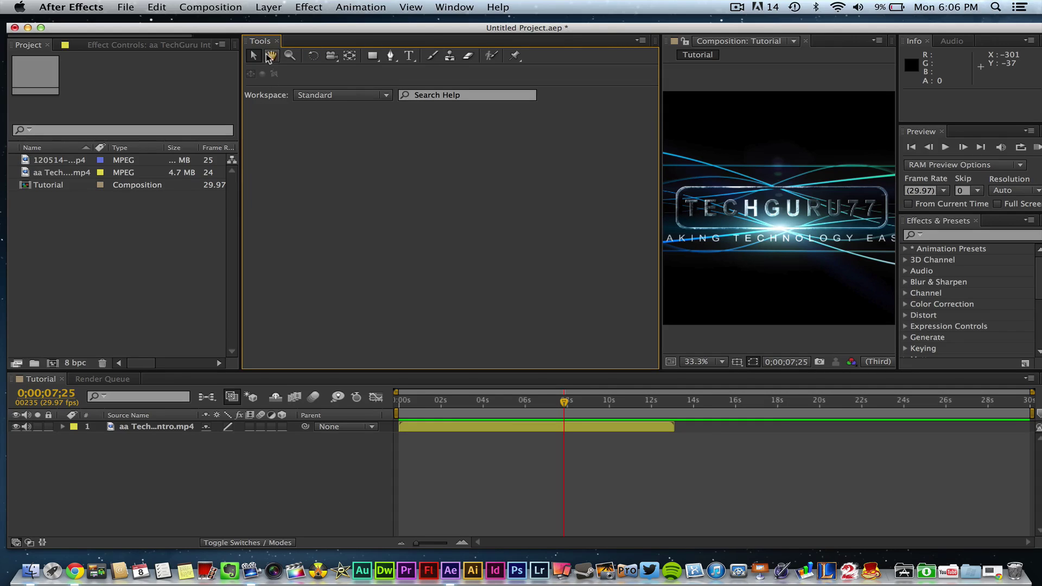
{"action": "left_click_drag", "start_coordinate": [262, 43], "coordinate": [126, 51]}
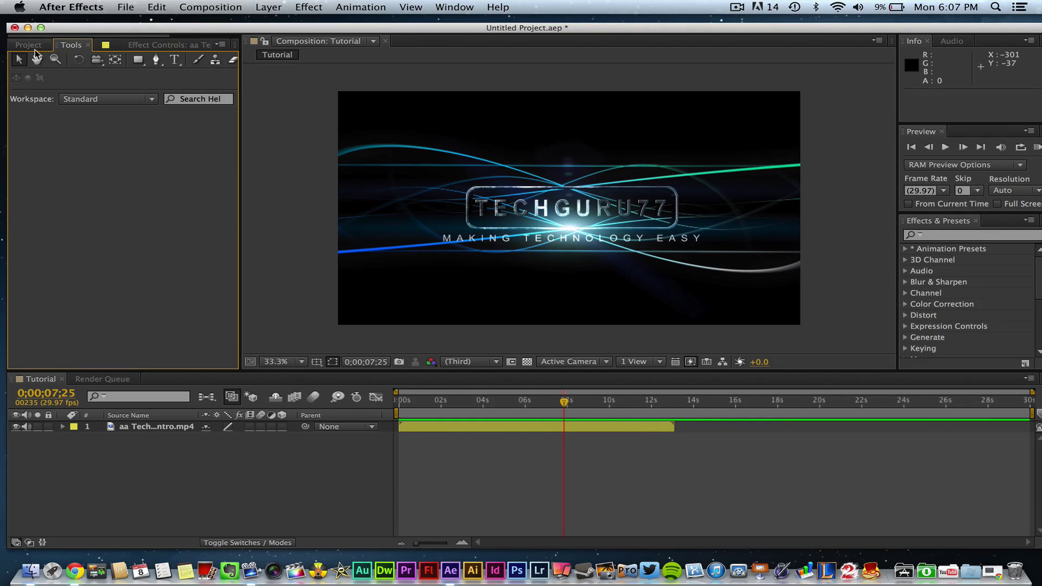
{"action": "left_click_drag", "start_coordinate": [81, 49], "coordinate": [81, 34]}
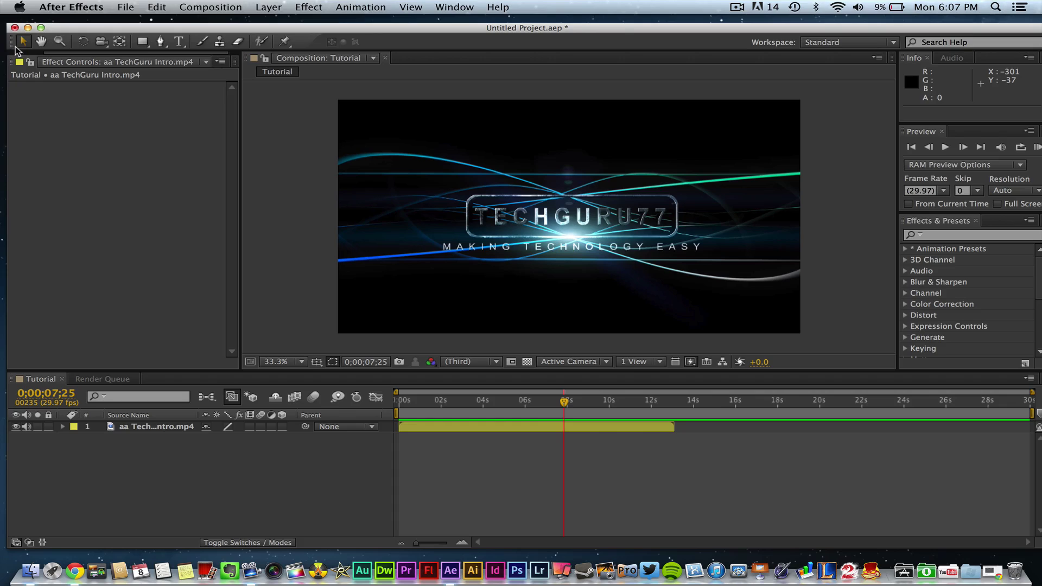
{"action": "left_click_drag", "start_coordinate": [11, 43], "coordinate": [74, 122]}
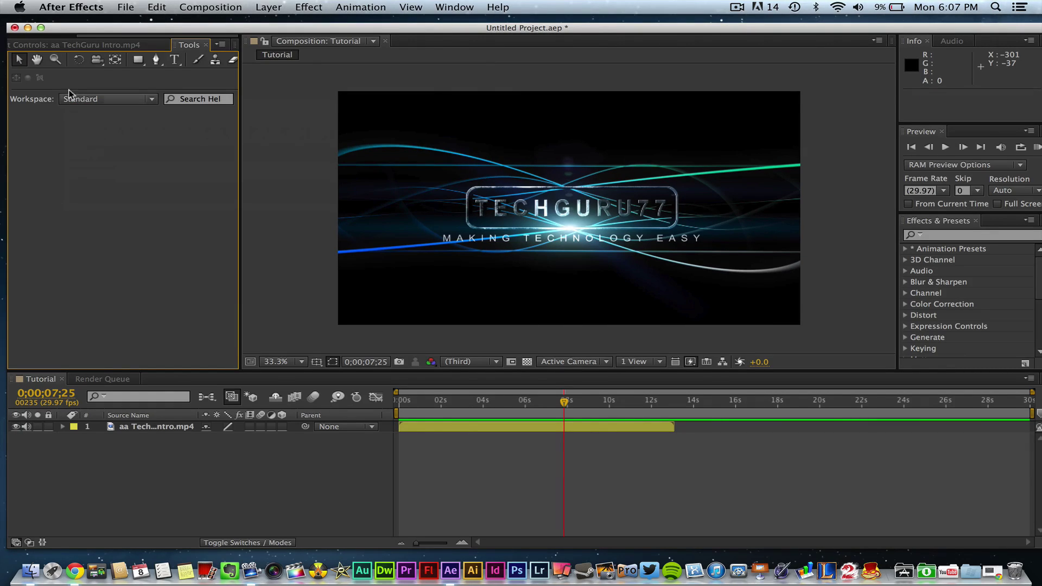
Bring the Effect Controls panel of the intro clip to the front and check its viewer options without choosing one
{"action": "left_click", "coordinate": [46, 45]}
{"action": "right_click", "coordinate": [46, 45]}
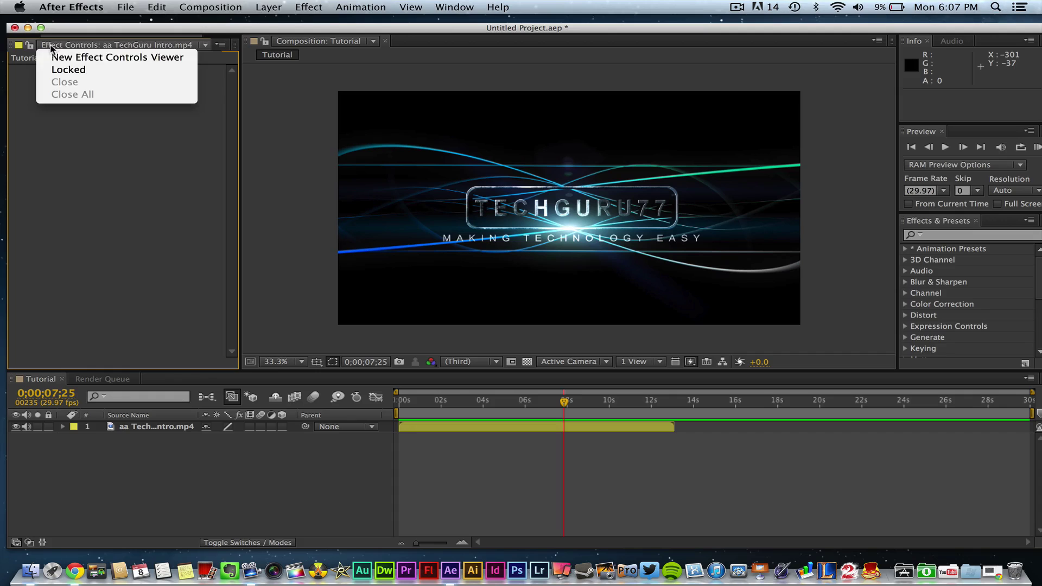
{"action": "left_click", "coordinate": [184, 128]}
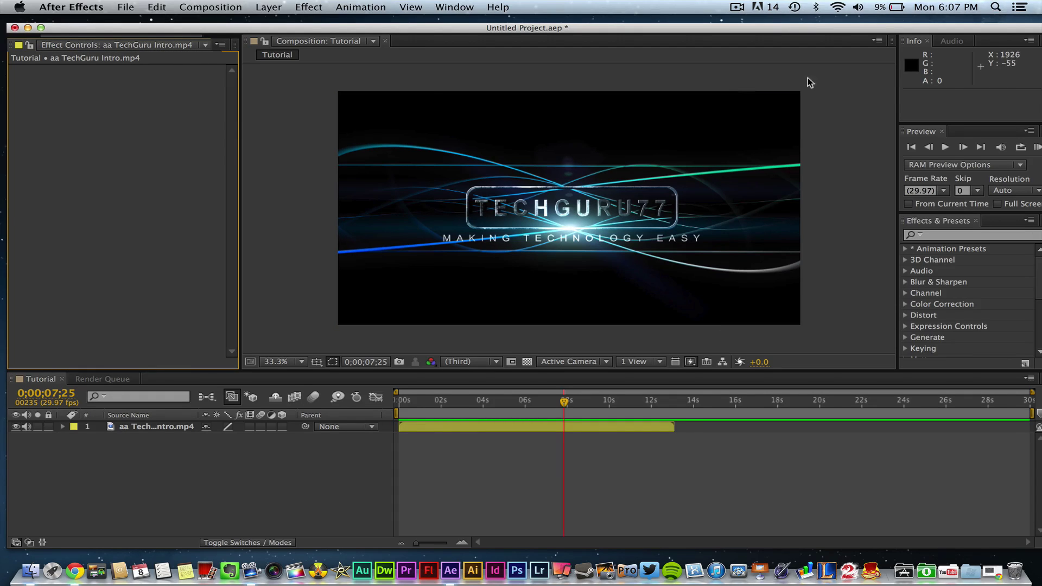
Zoom the Tutorial composition view in and out, select the intro layer, and leave the magnification at 25%
{"action": "key", "text": "slash"}
{"action": "key", "text": "comma"}
{"action": "key", "text": "comma"}
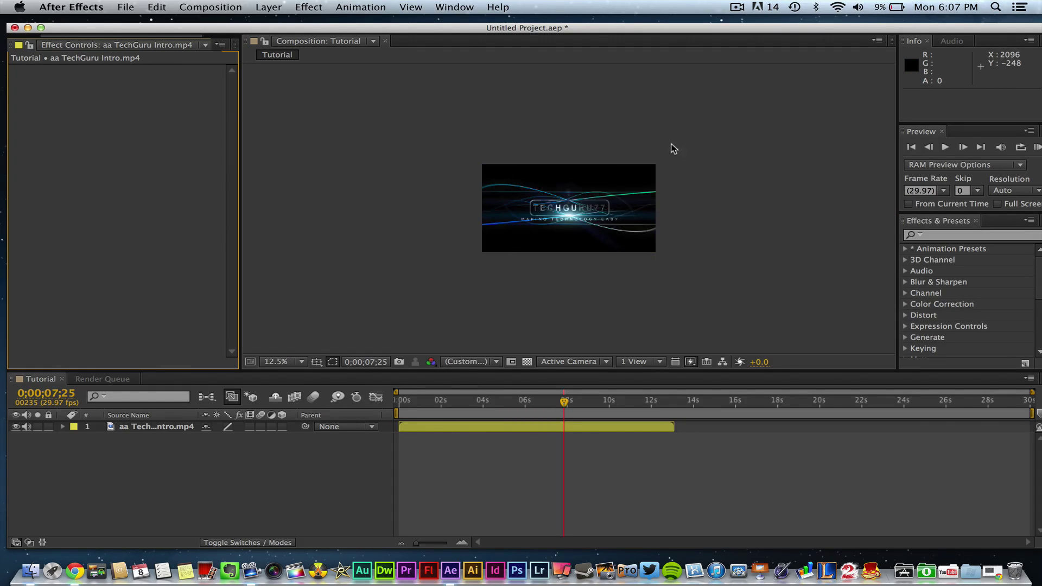
{"action": "key", "text": "period"}
{"action": "key", "text": "comma"}
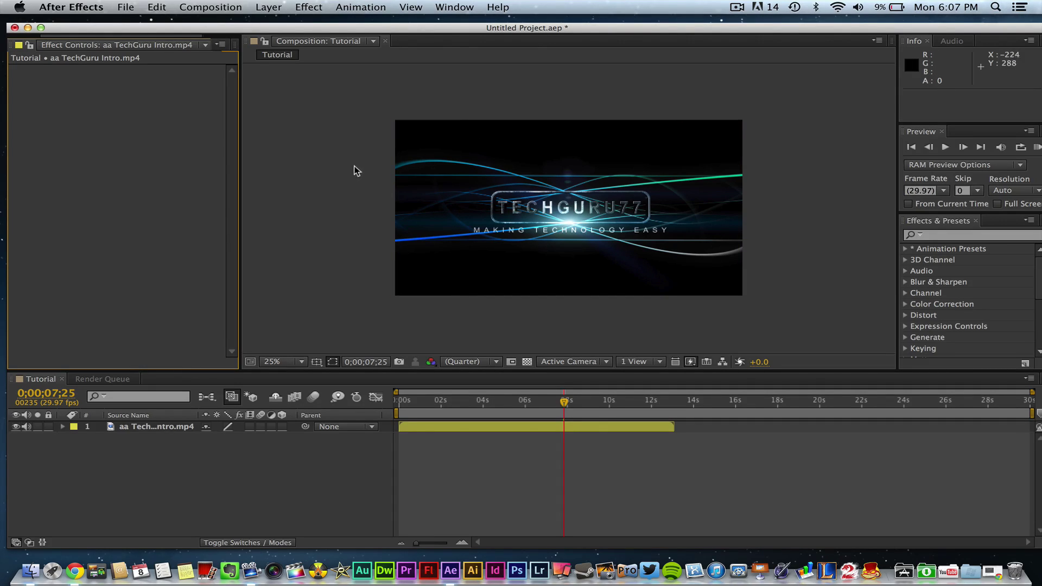
{"action": "left_click", "coordinate": [552, 217]}
{"action": "key", "text": "period"}
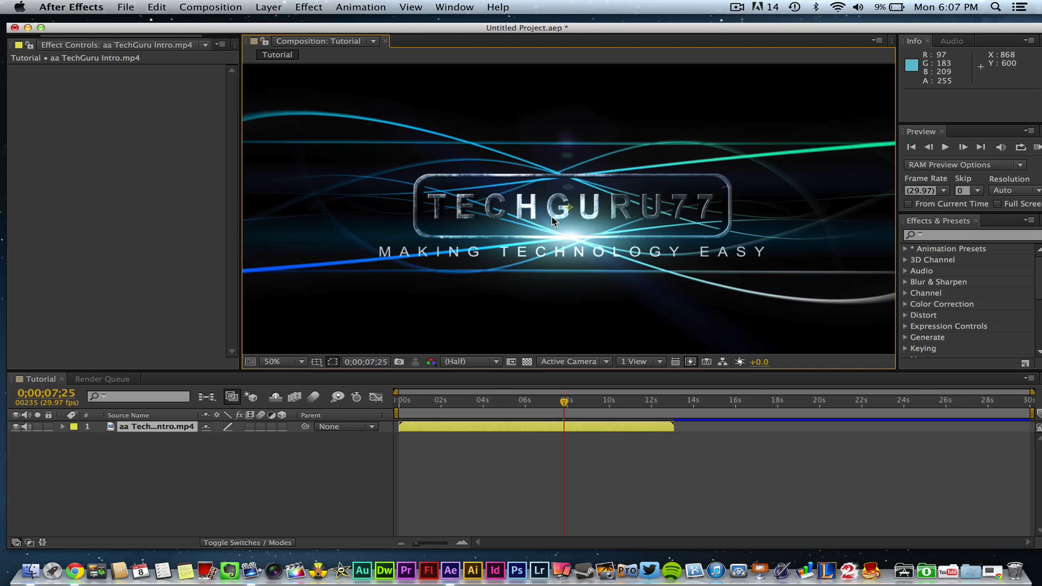
{"action": "key", "text": "comma"}
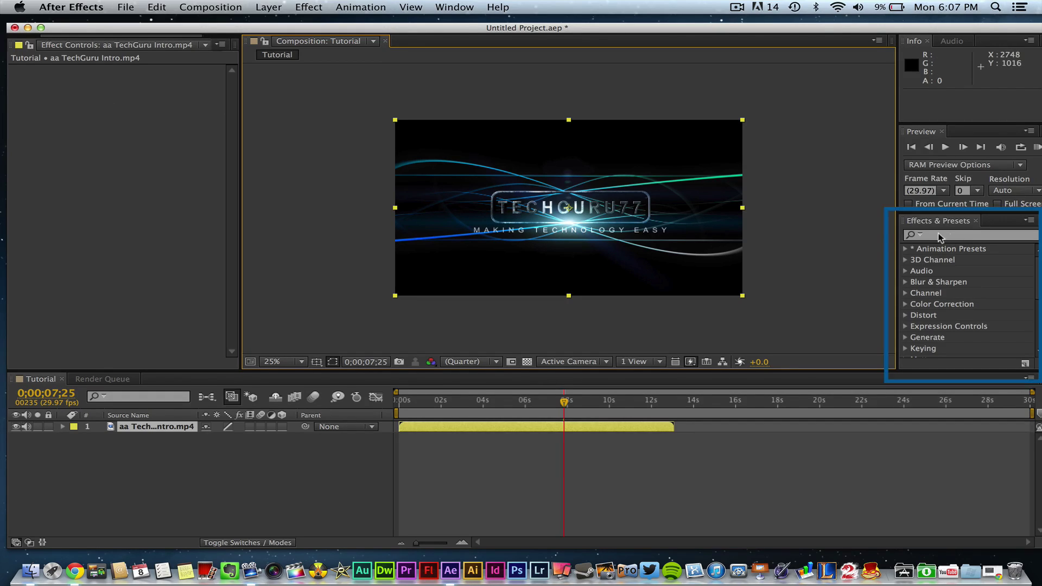
Play the Tutorial composition from the current time, stop it at 0;00;09;19, and show the Audio level controls
{"action": "left_click", "coordinate": [945, 283]}
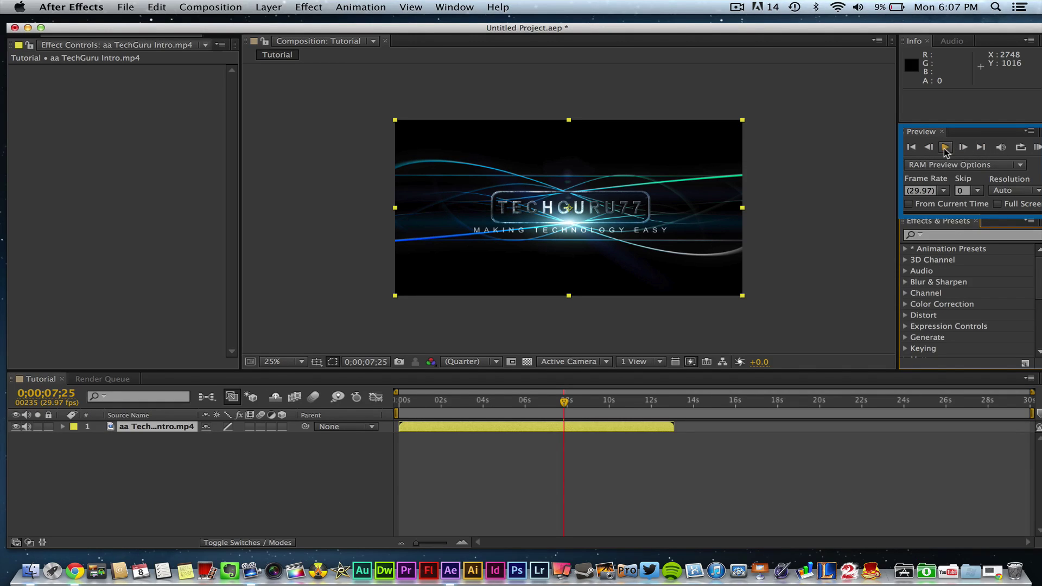
{"action": "left_click", "coordinate": [945, 147]}
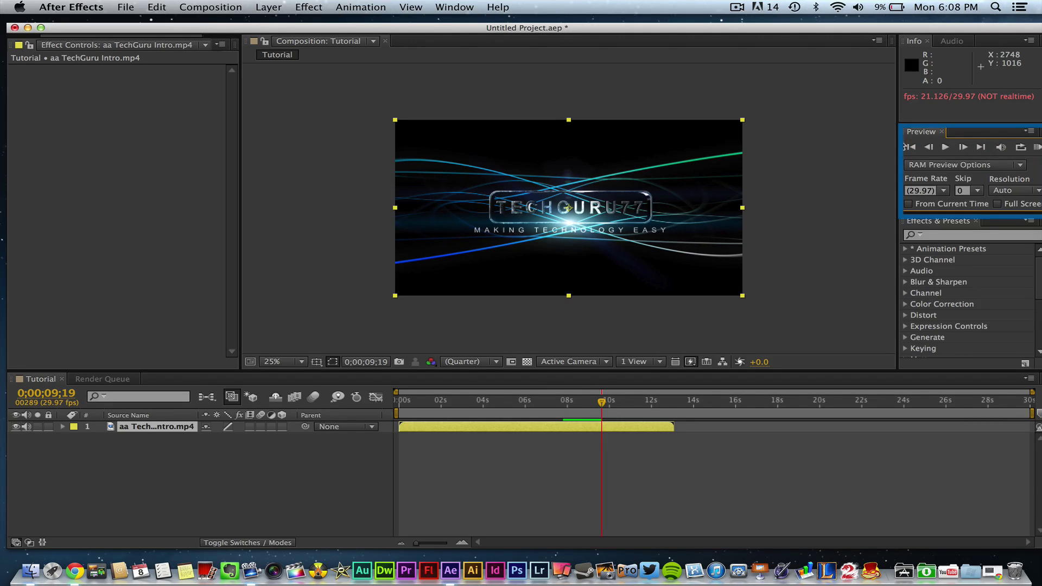
{"action": "left_click", "coordinate": [934, 157]}
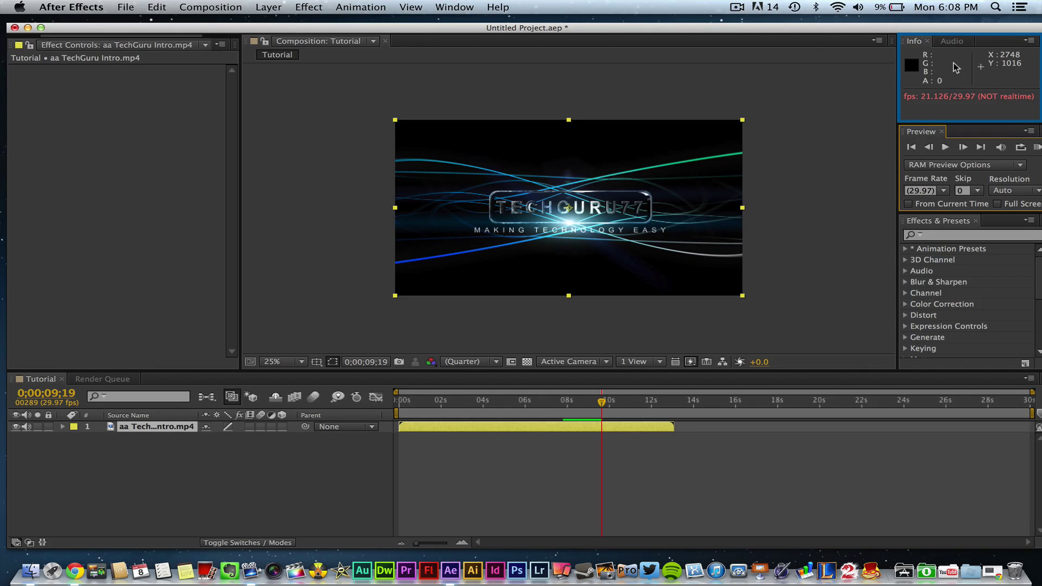
{"action": "left_click", "coordinate": [952, 43]}
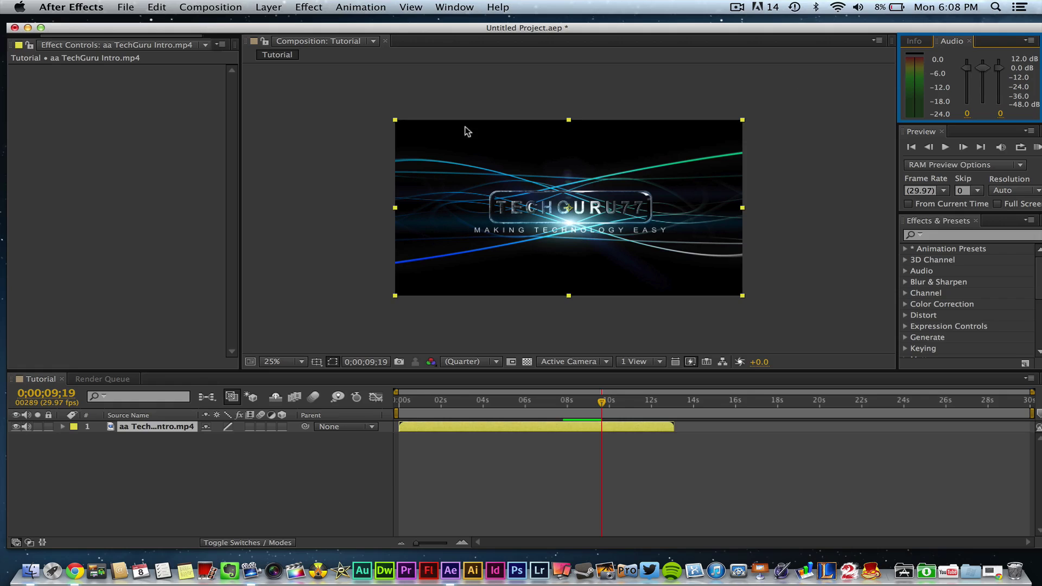
Expand the aa TechGuru Intro.mp4 layer in the timeline to access its Transform and Audio property groups
{"action": "left_click", "coordinate": [186, 482]}
{"action": "left_click", "coordinate": [144, 429]}
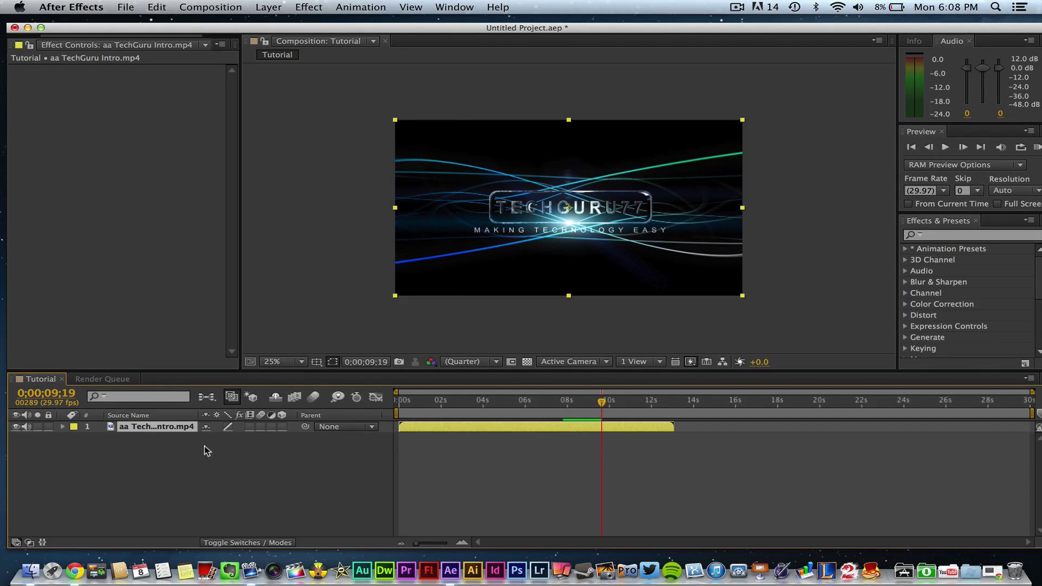
{"action": "left_click", "coordinate": [62, 427]}
{"action": "left_click", "coordinate": [77, 440]}
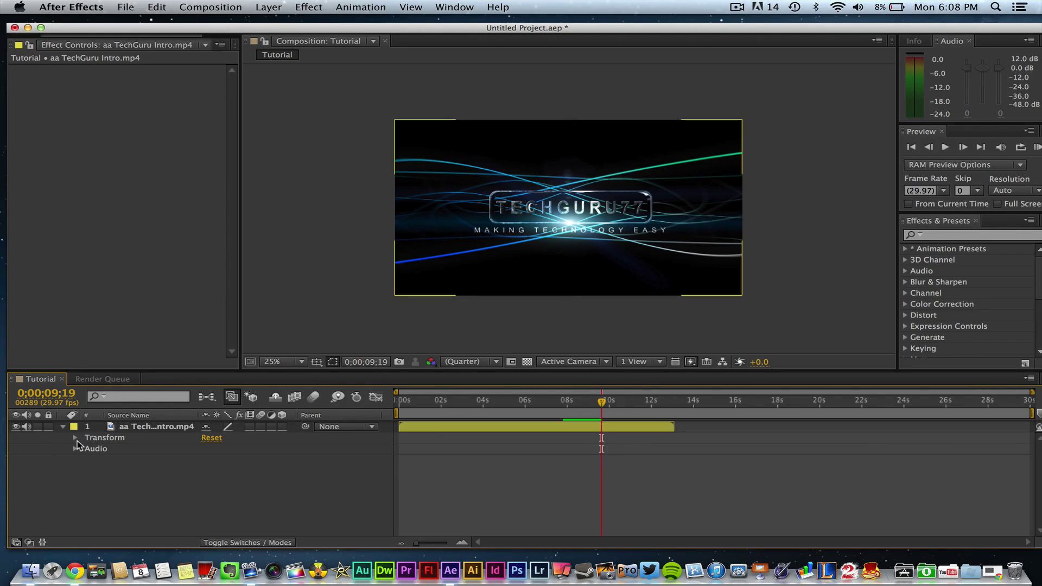